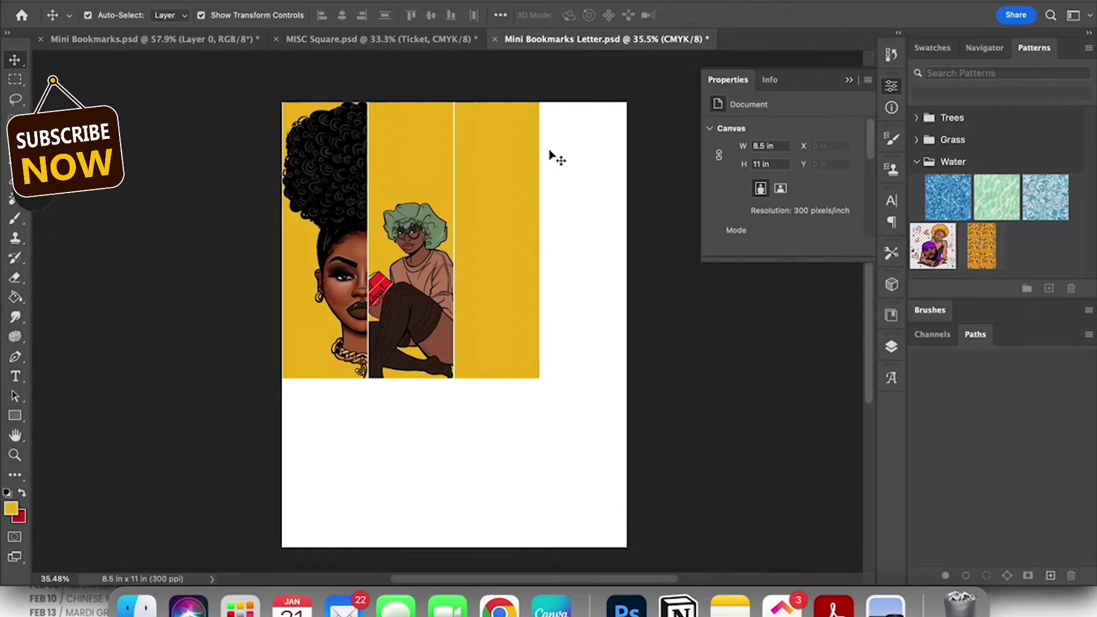
Draw a rectangle and size it to 2.09 in wide by 6.82 in tall
click(14, 415)
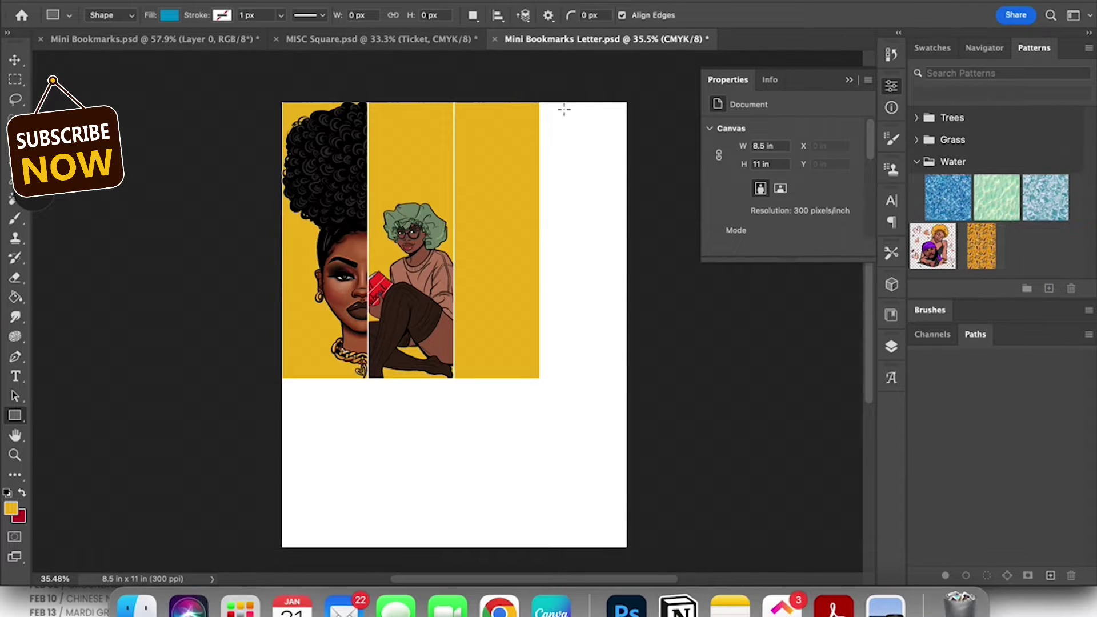
drag(410, 145, 506, 442)
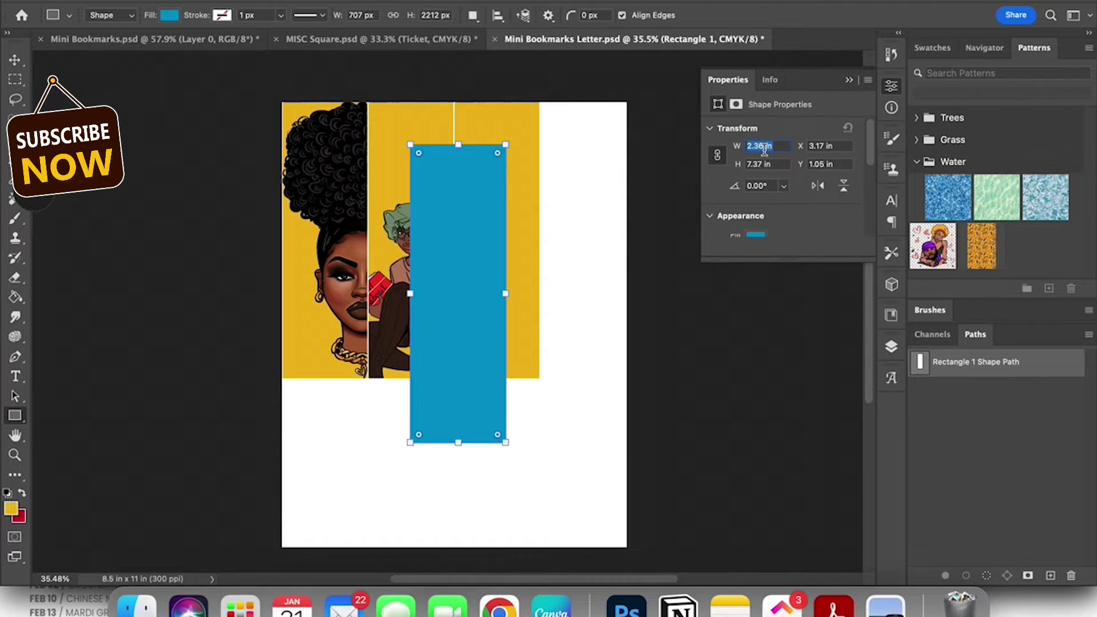
text(2.)
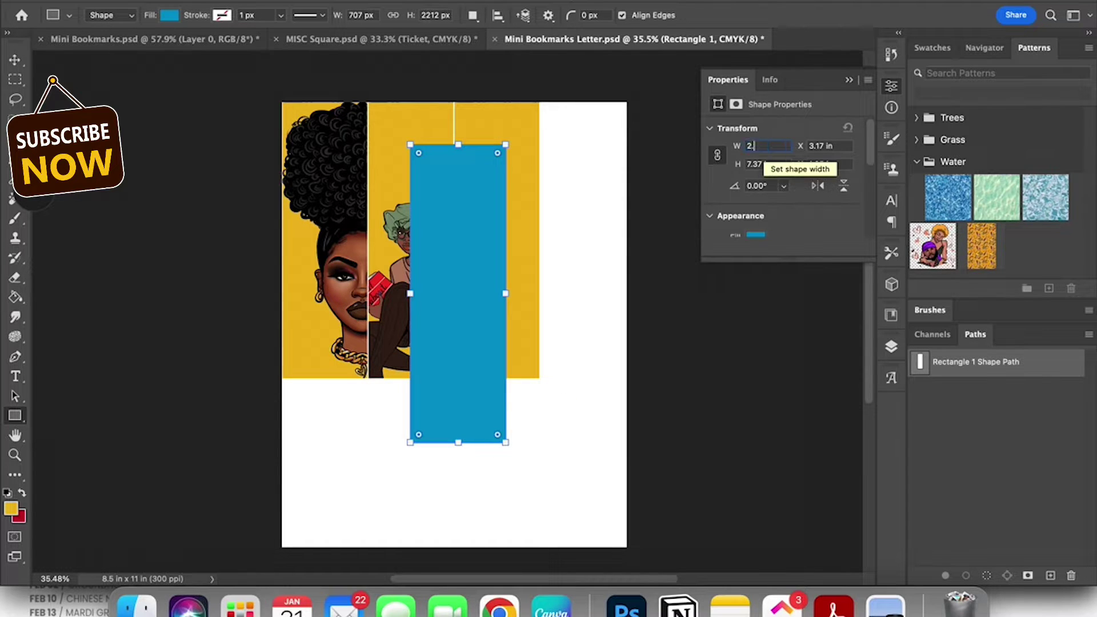
text(09)
click(760, 163)
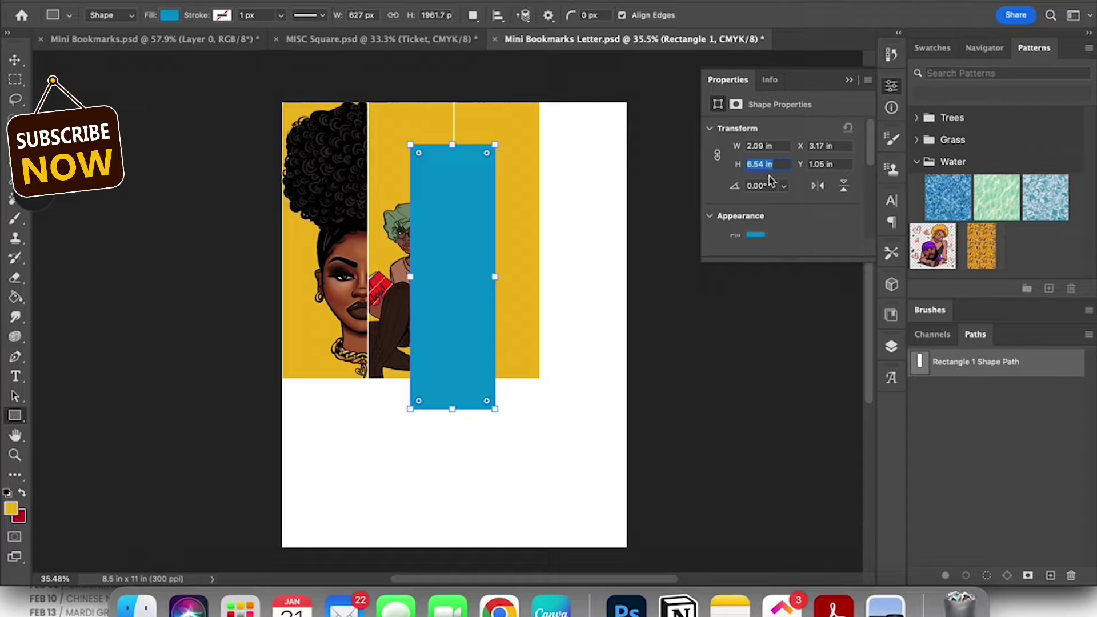
text(6.82)
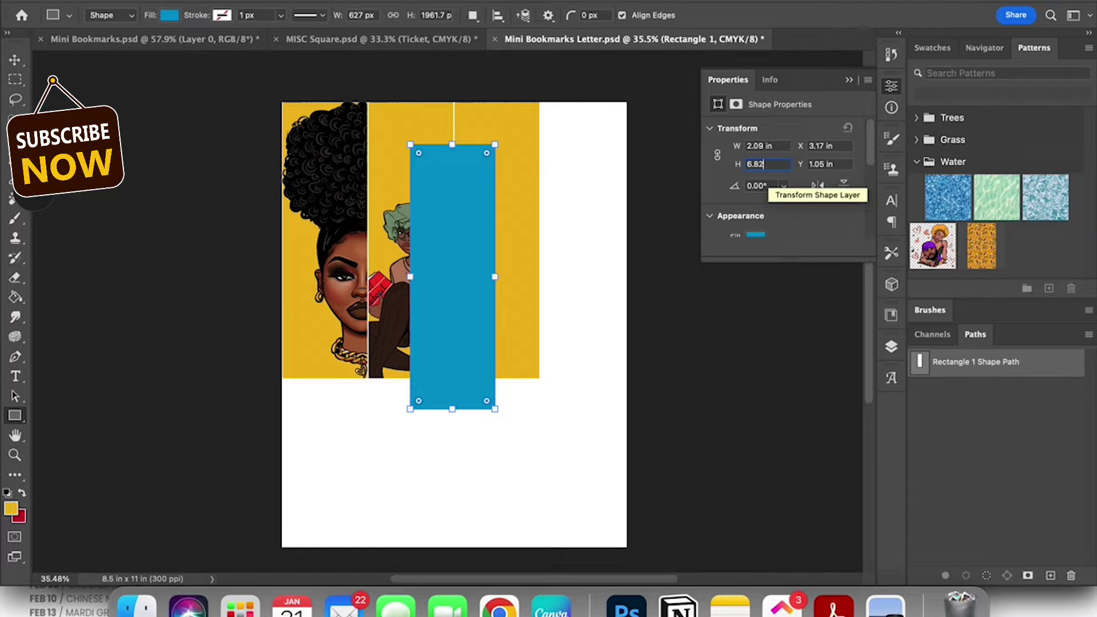
key(Return)
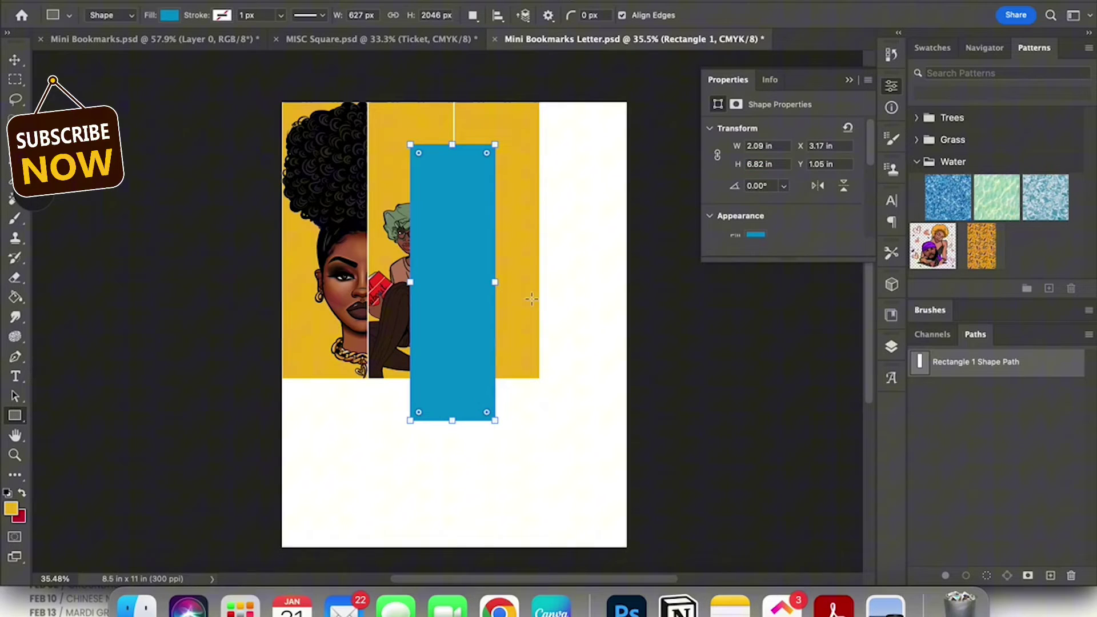
Move the blue rectangle into the empty fourth slot of the top row
click(15, 60)
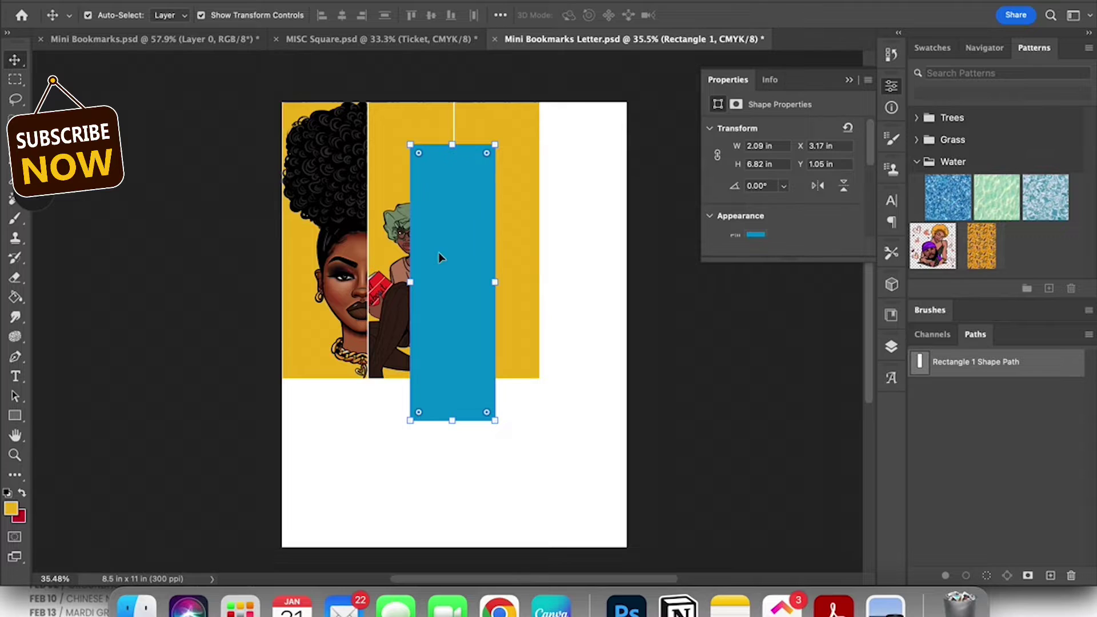
drag(437, 252, 569, 209)
click(649, 220)
click(559, 311)
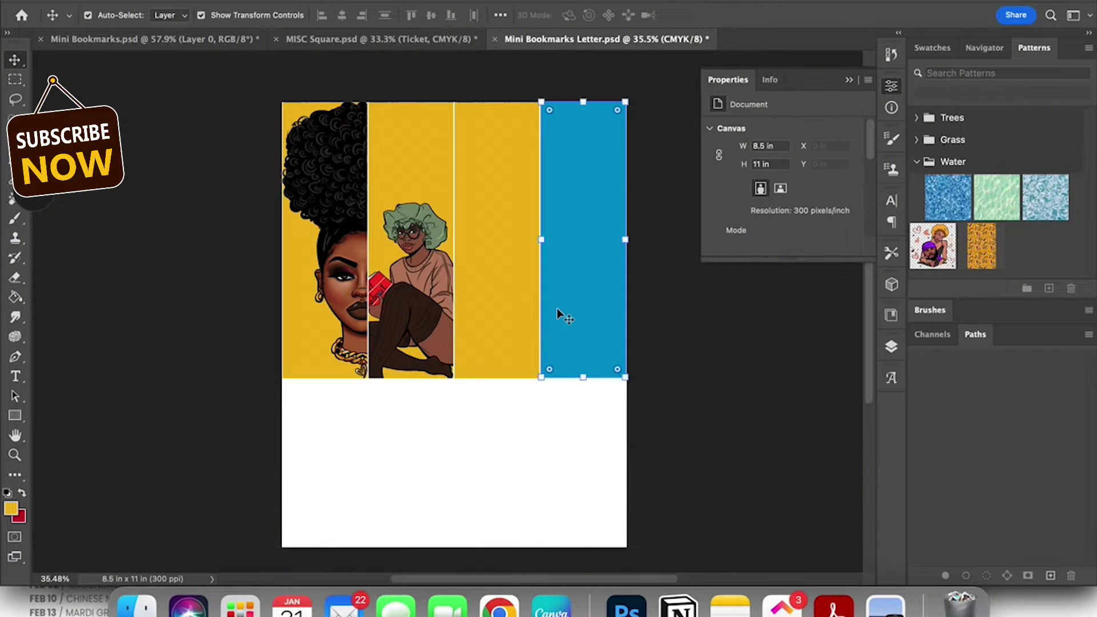
click(689, 319)
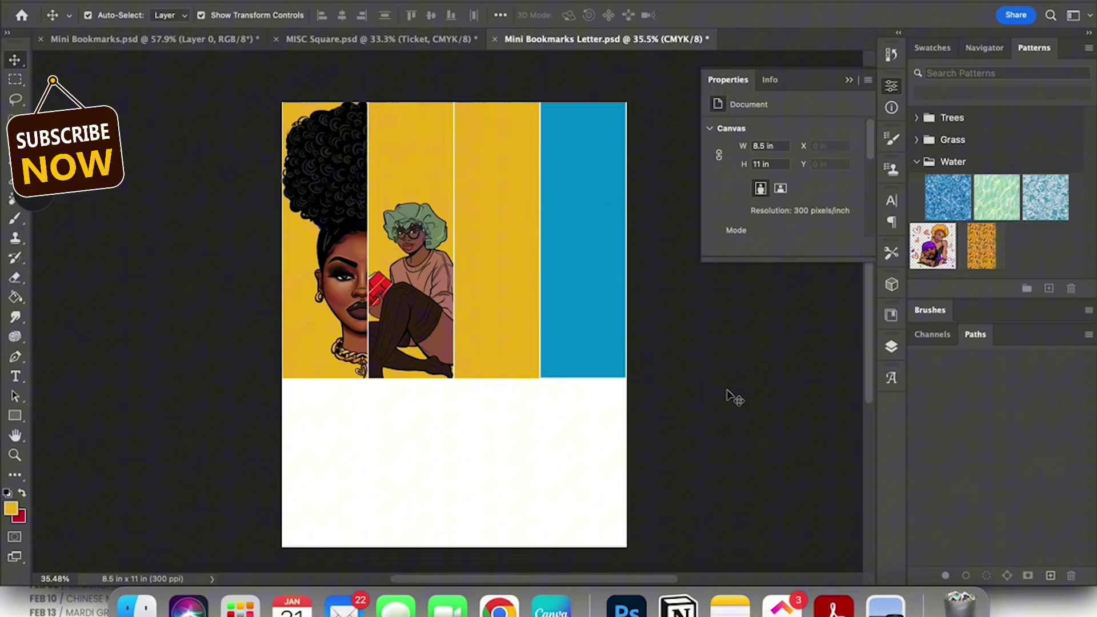
Drag Untitled_Artwork 16.png from the Downloads folder onto the bookmark sheet
click(890, 350)
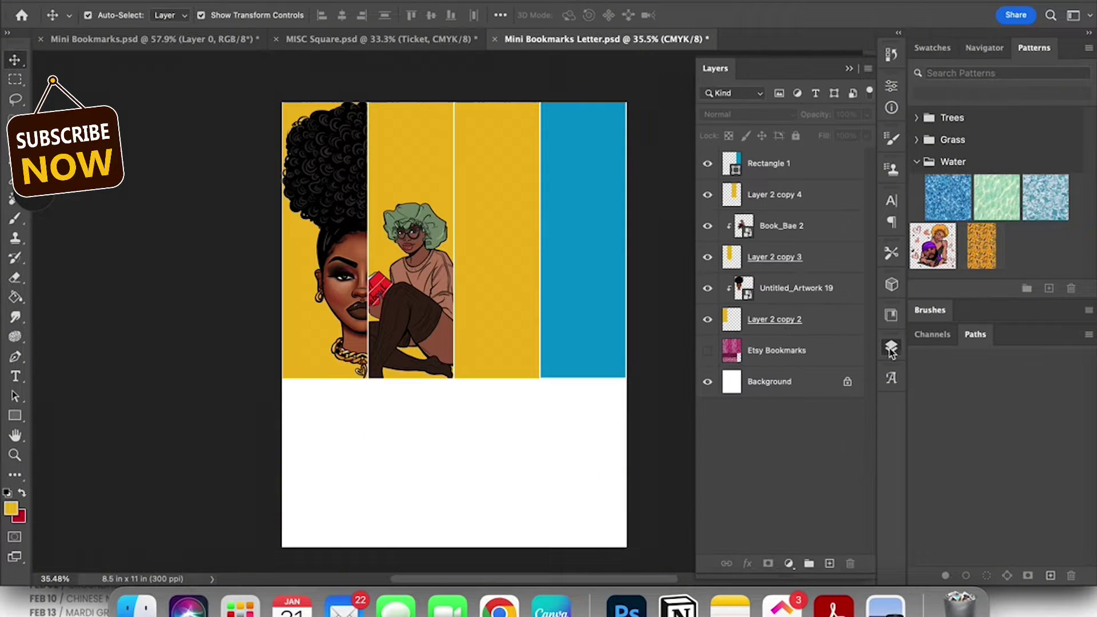
click(138, 604)
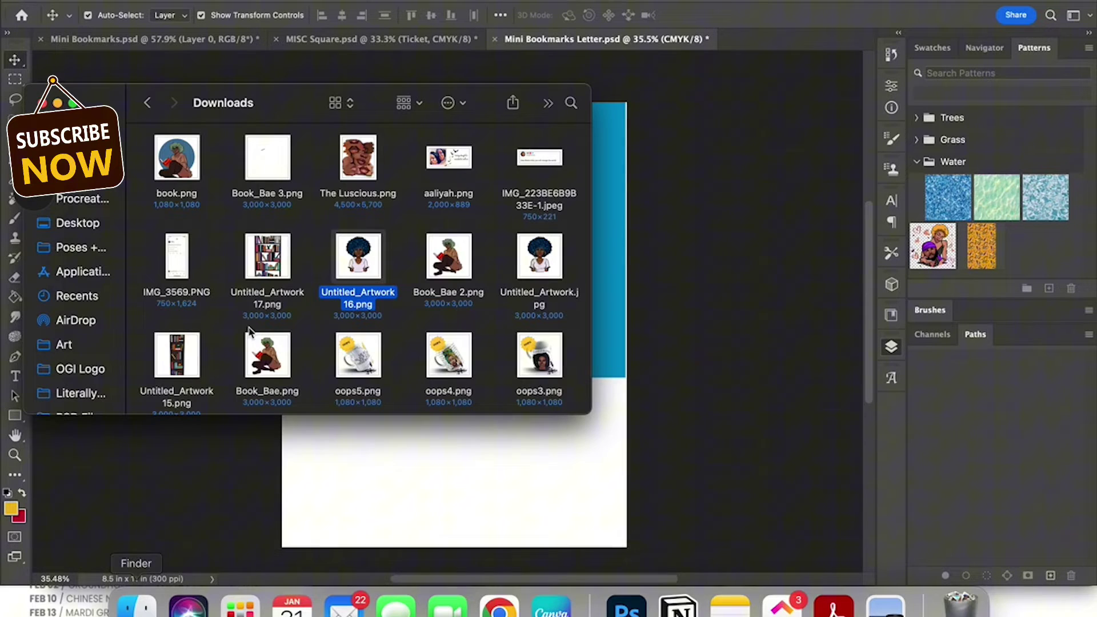
scroll(275, 255, down, 2)
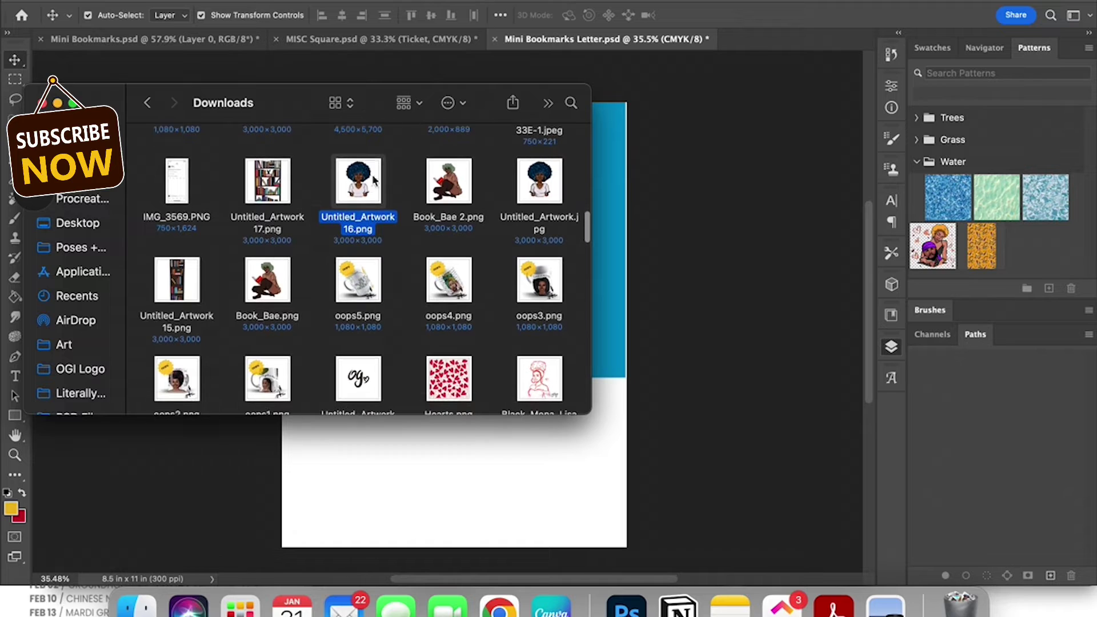
drag(368, 184, 247, 511)
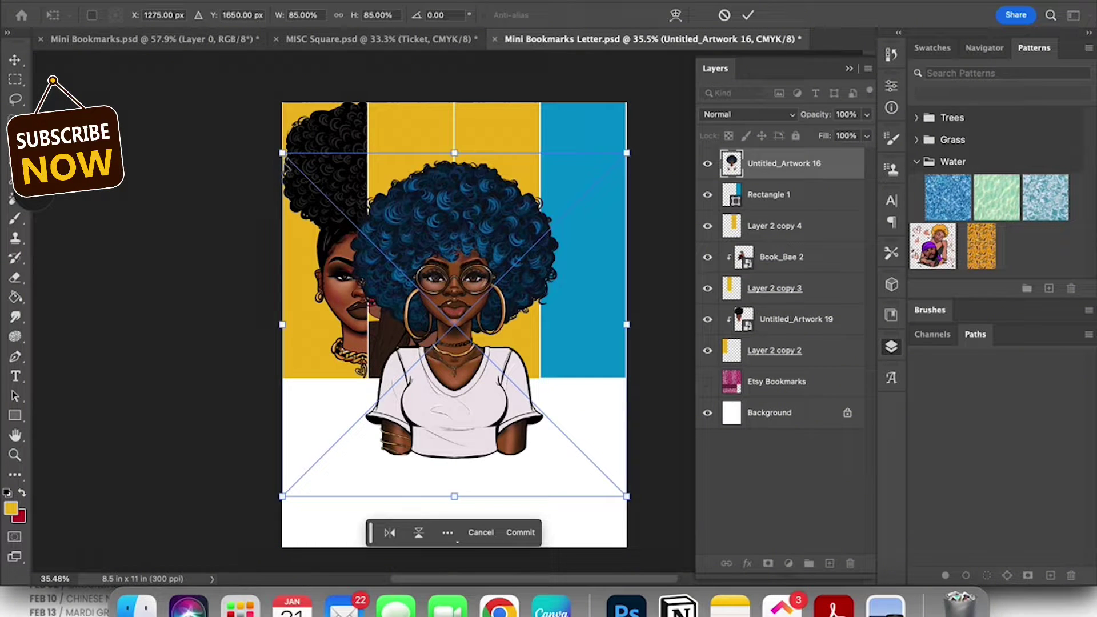
Scale the Untitled_Artwork 16 image to about 74% and move it over the blue fourth strip
drag(281, 153, 369, 196)
click(166, 1)
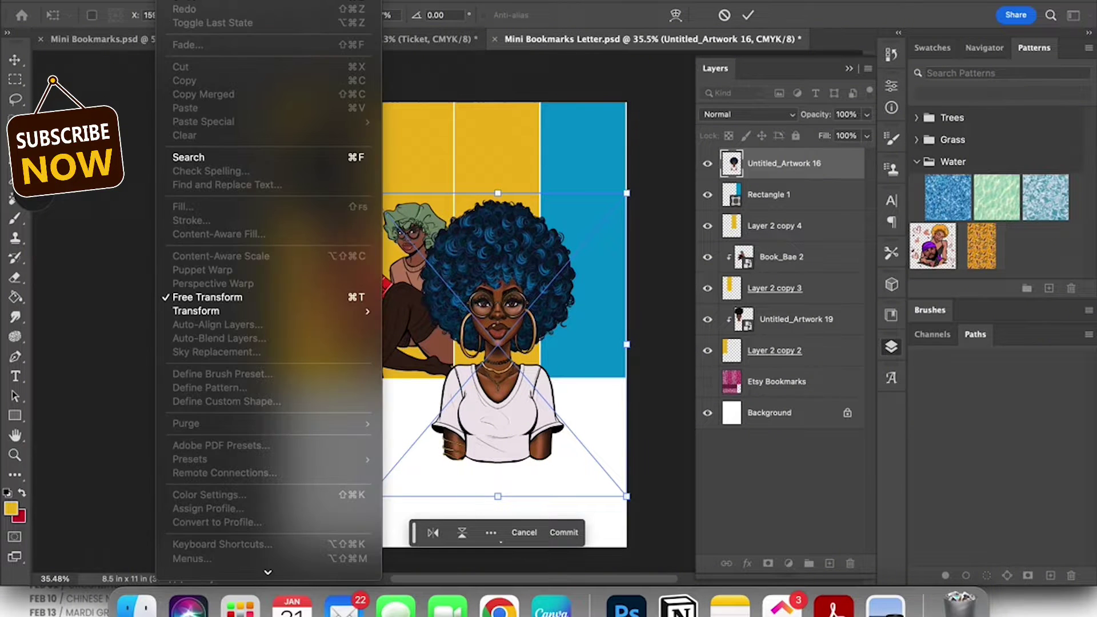
click(189, 1)
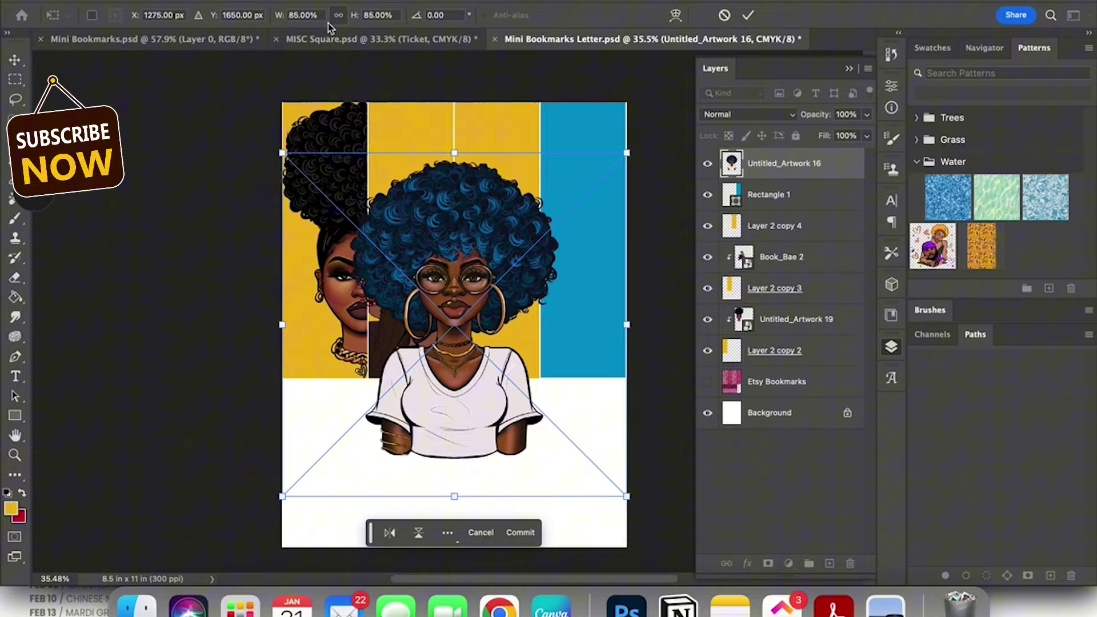
drag(286, 165, 341, 188)
drag(489, 314, 620, 238)
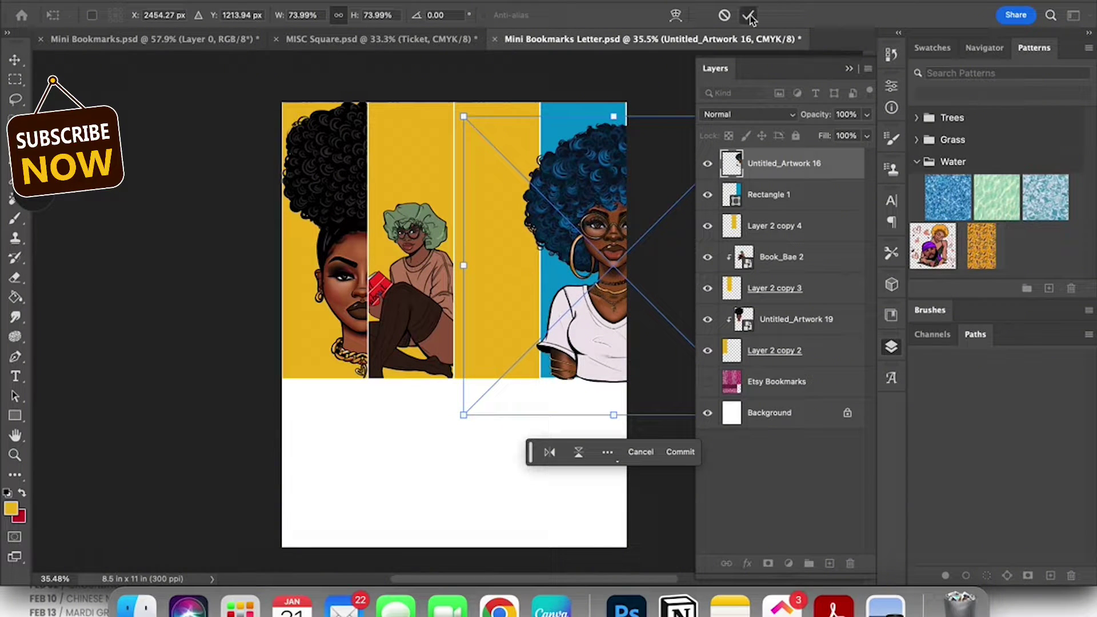
Commit the artwork's placement and make it a clipping mask on the blue rectangle
click(747, 15)
right_click(783, 162)
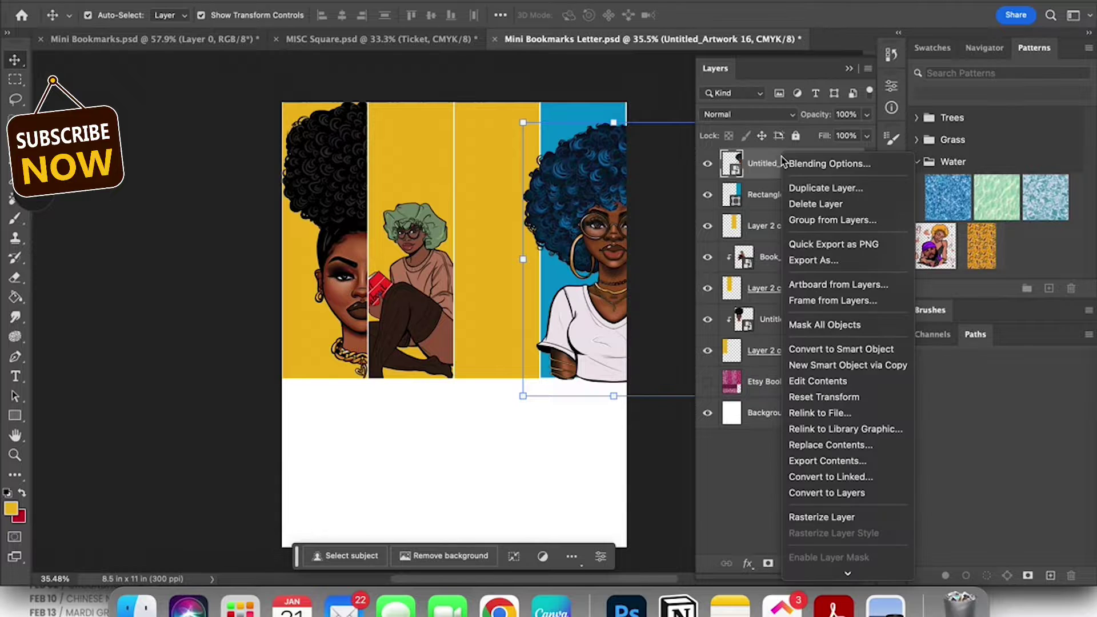
scroll(817, 401, down, 5)
click(817, 351)
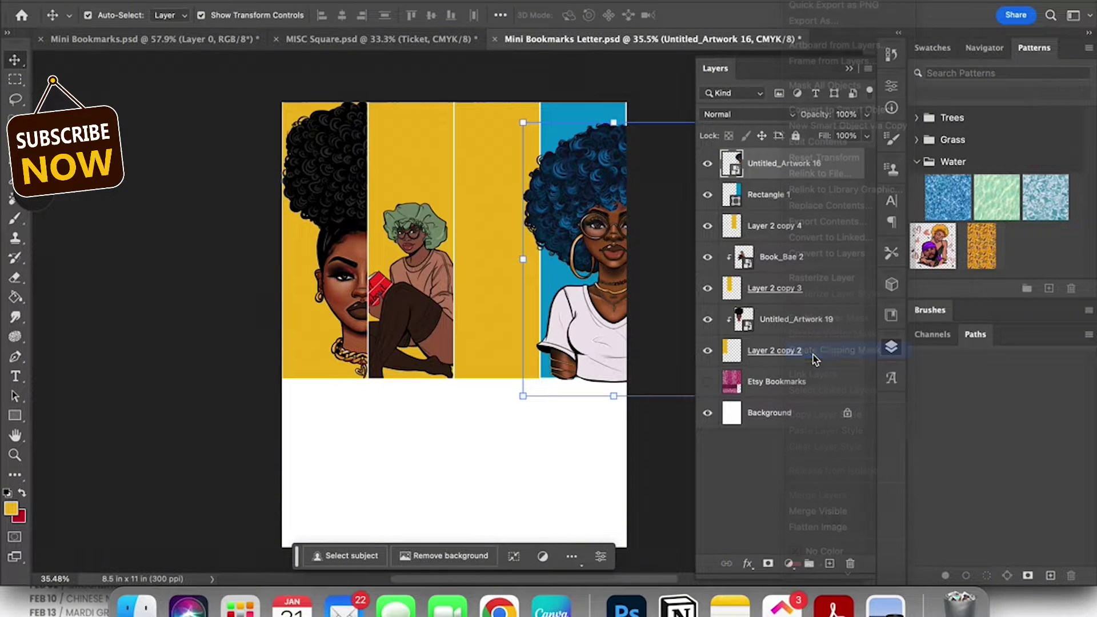
click(641, 507)
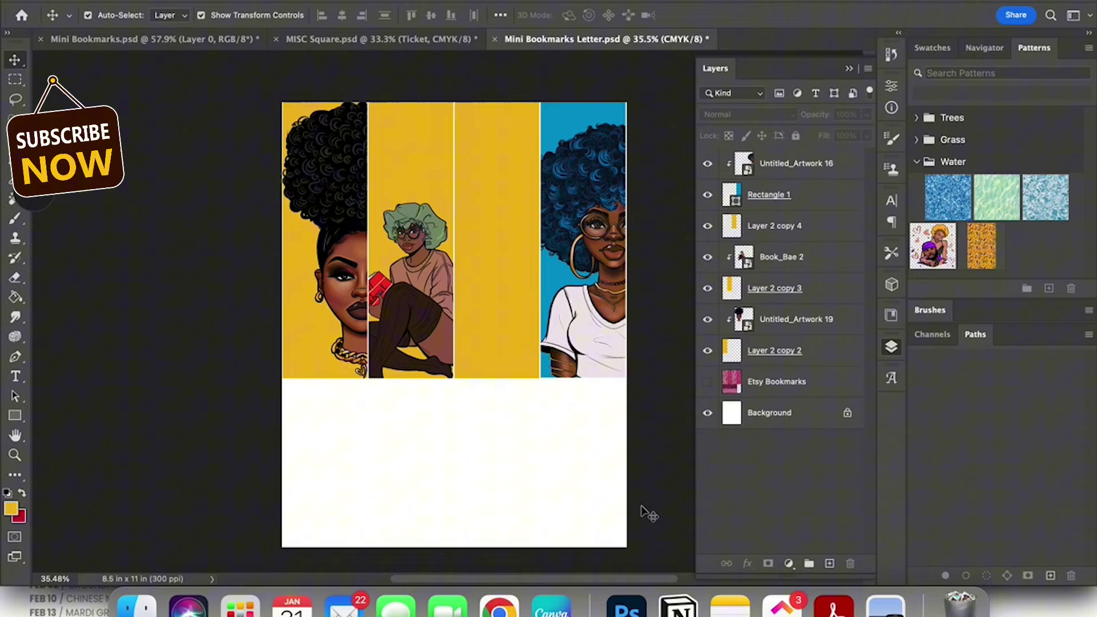
Nudge the clipped artwork slightly right and down within the fourth strip
click(602, 351)
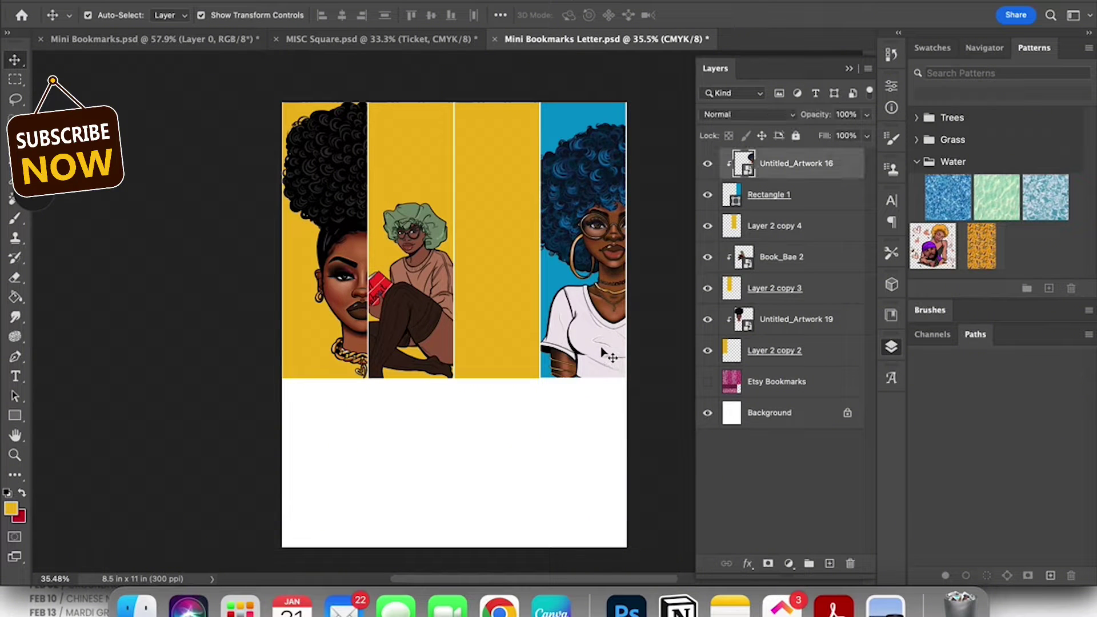
drag(604, 352, 612, 357)
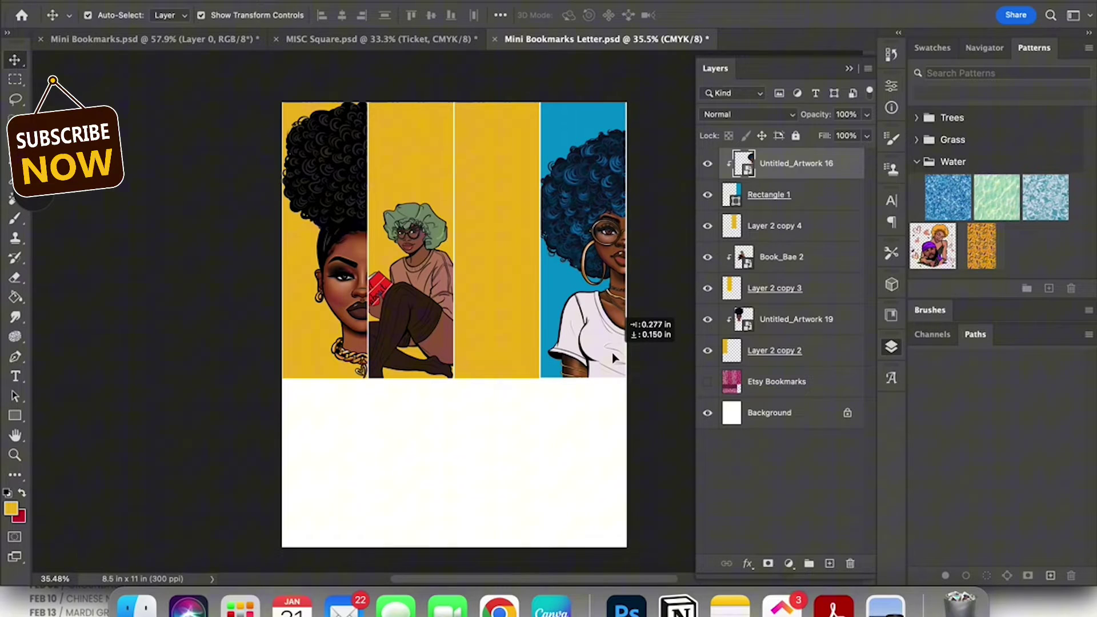
drag(613, 356, 612, 357)
click(656, 461)
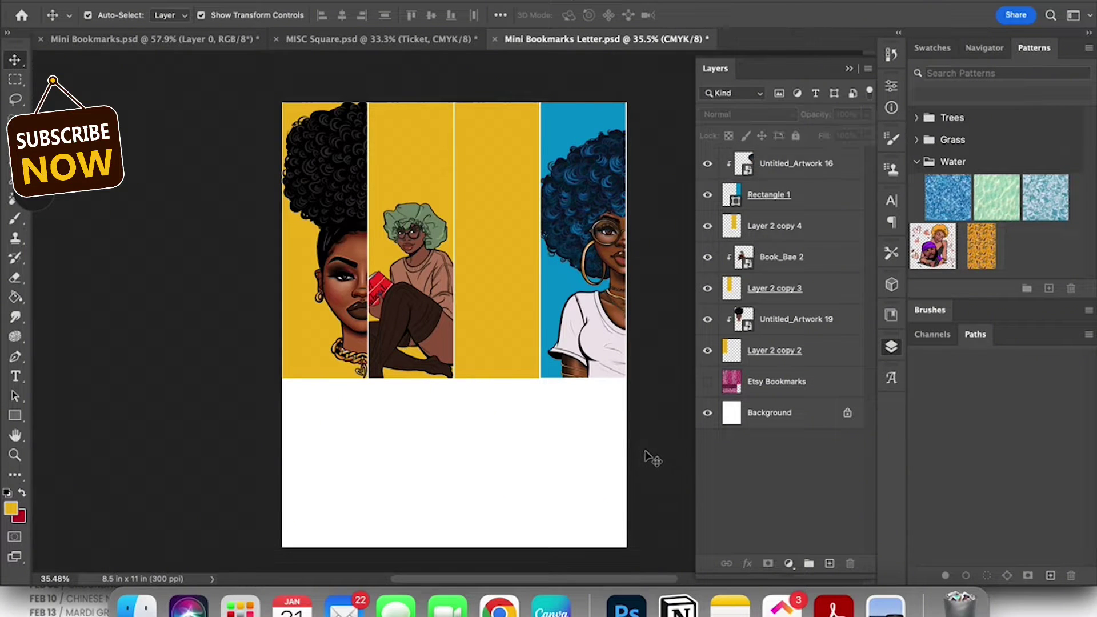
Duplicate Rectangle 1 as Rectangle 1 copy on top and re-clip the artwork to Rectangle 1
click(841, 197)
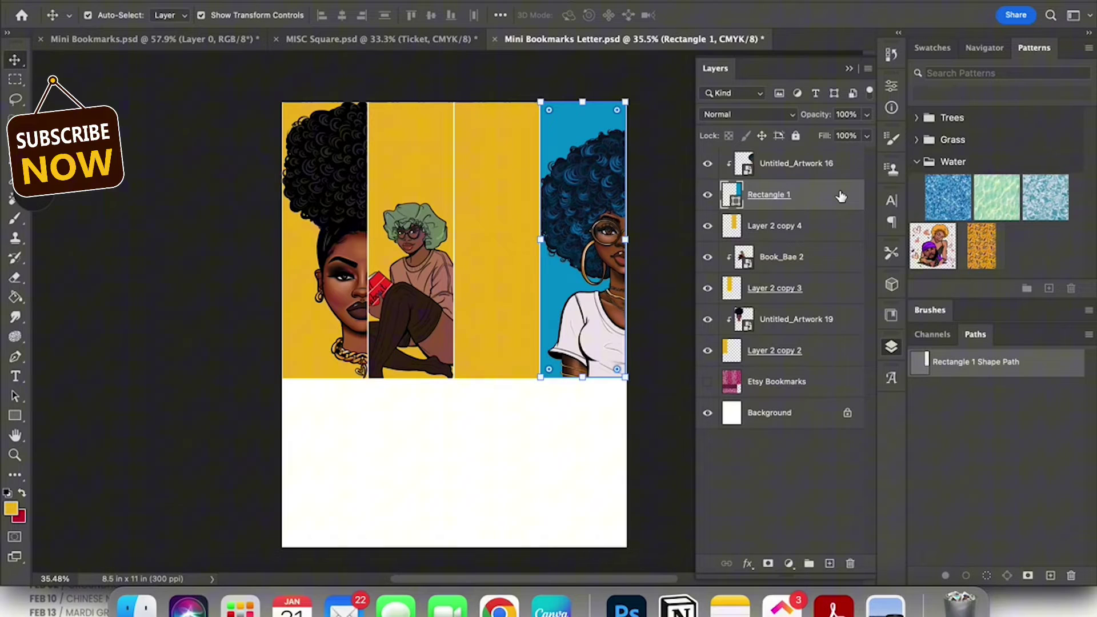
right_click(841, 197)
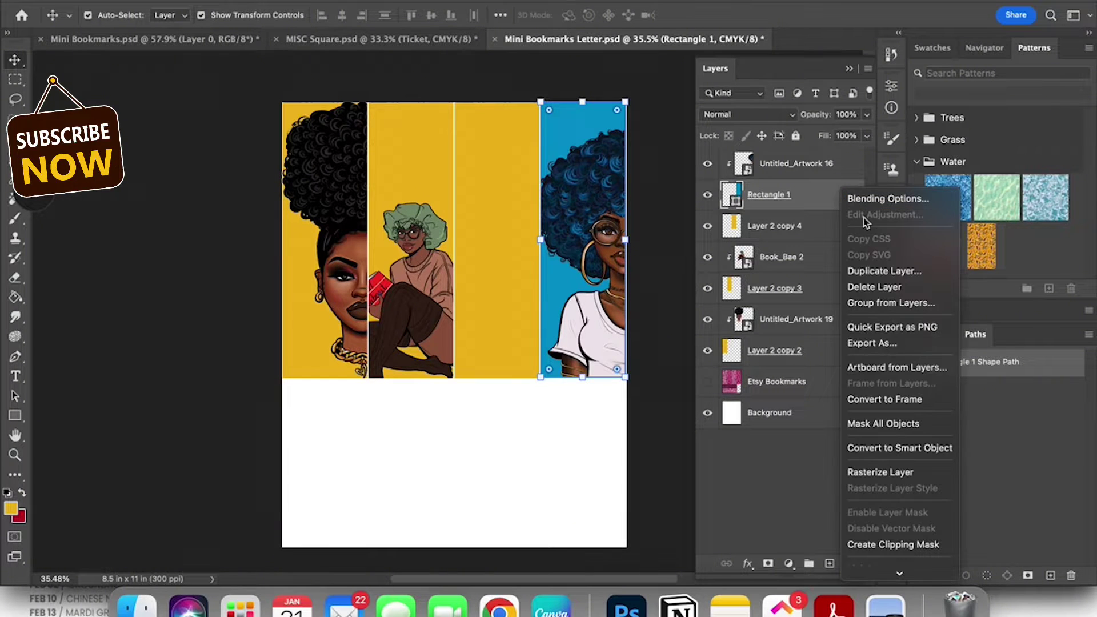
click(879, 270)
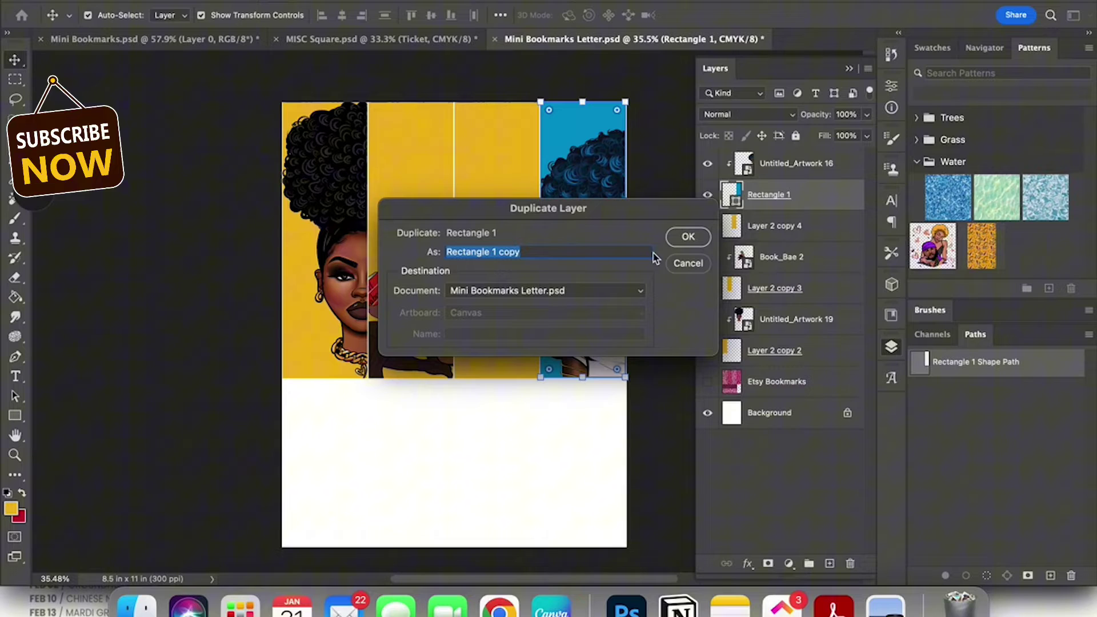
click(688, 237)
drag(822, 201, 817, 162)
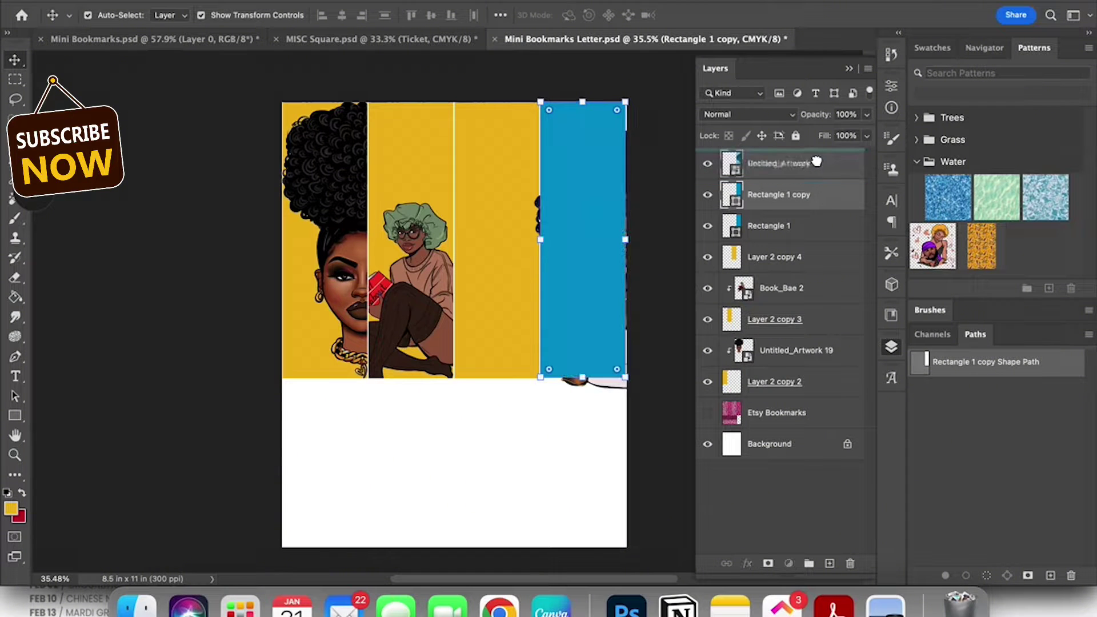
click(810, 196)
right_click(811, 198)
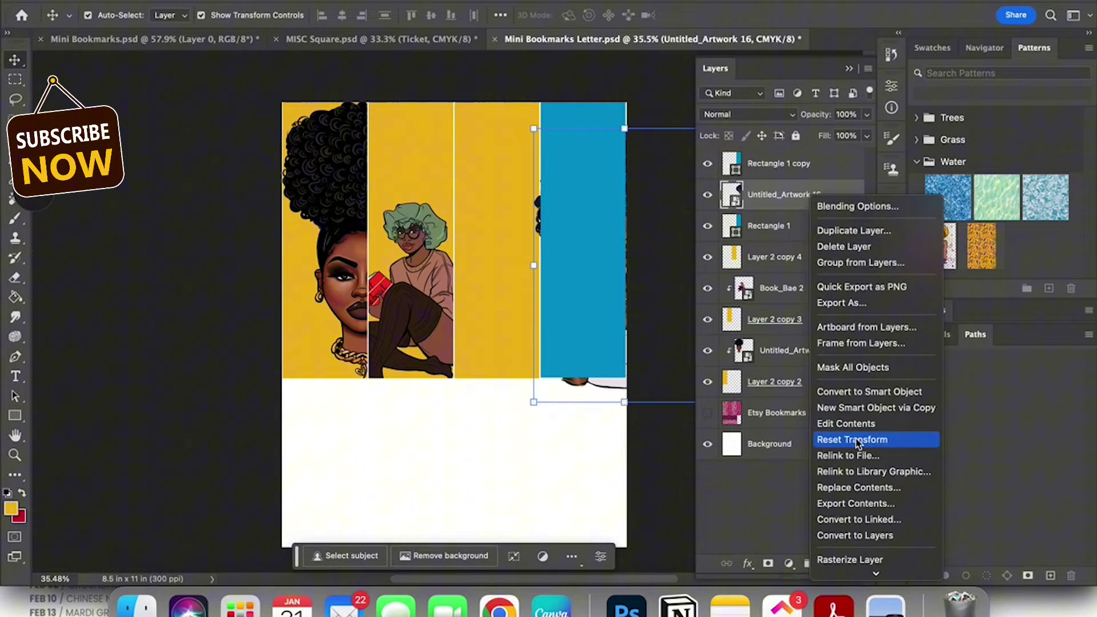
scroll(855, 443, down, 5)
click(854, 377)
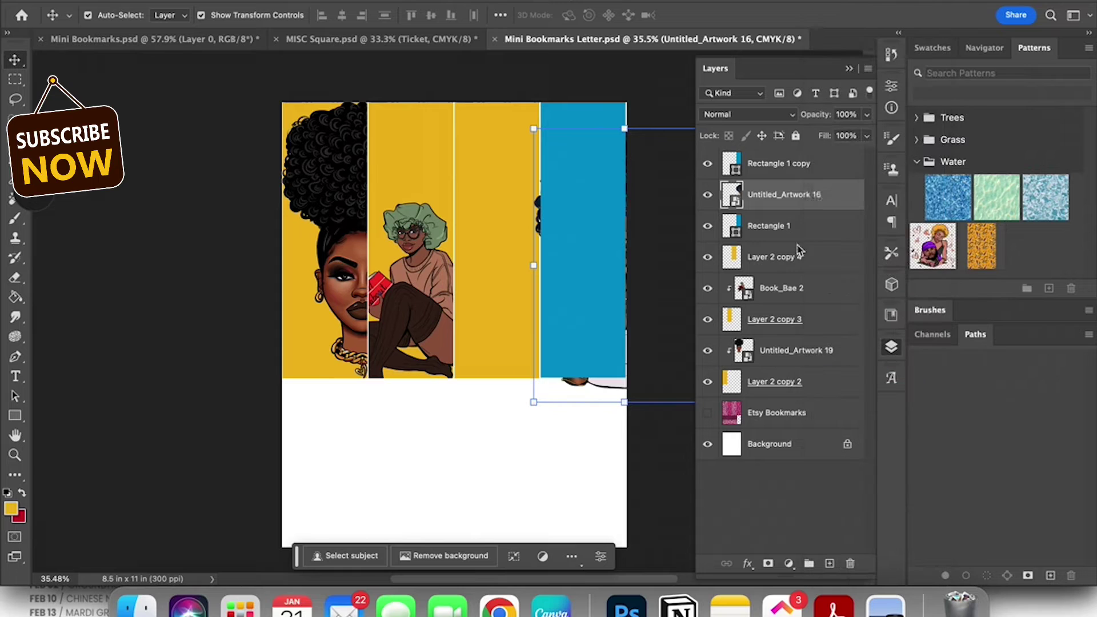
Rotate Rectangle 1 copy by 90° and move it to the page's lower left
click(822, 172)
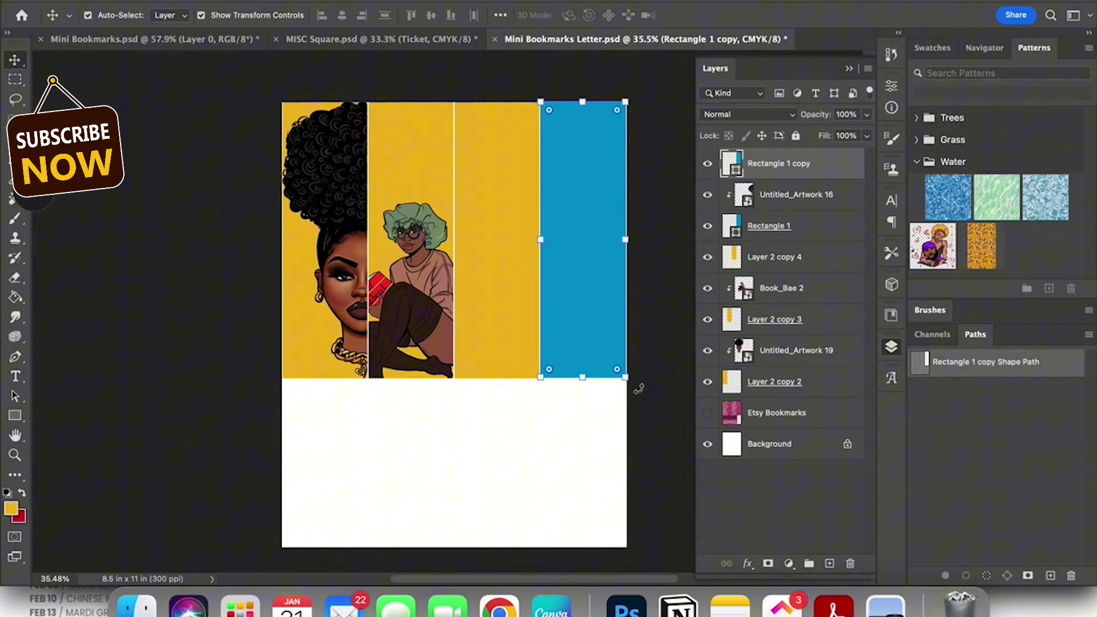
drag(638, 389, 503, 359)
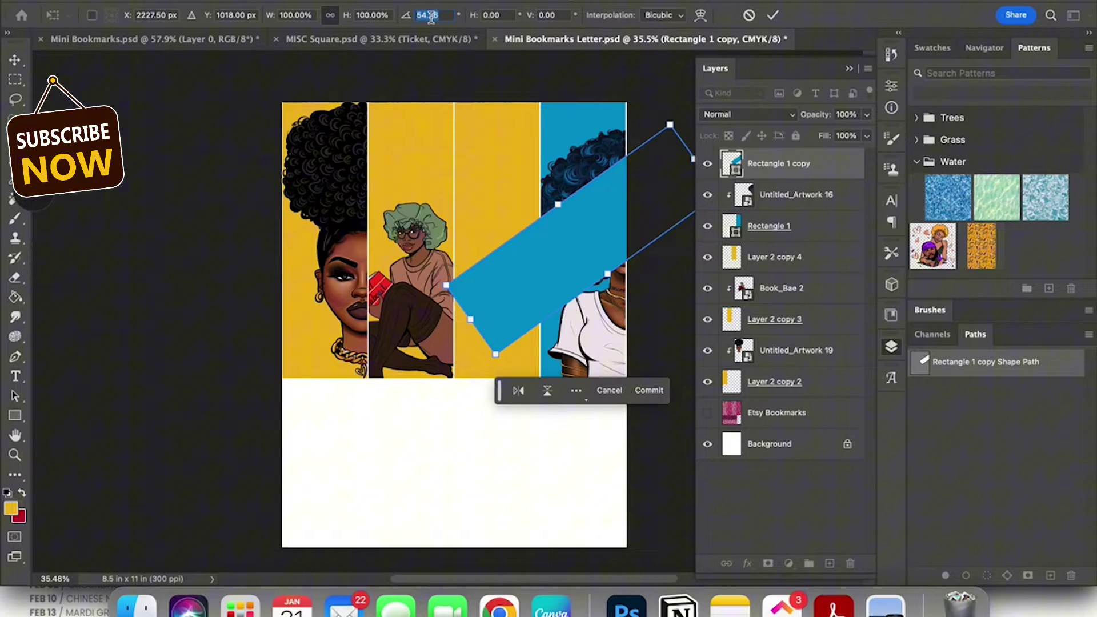
text(90)
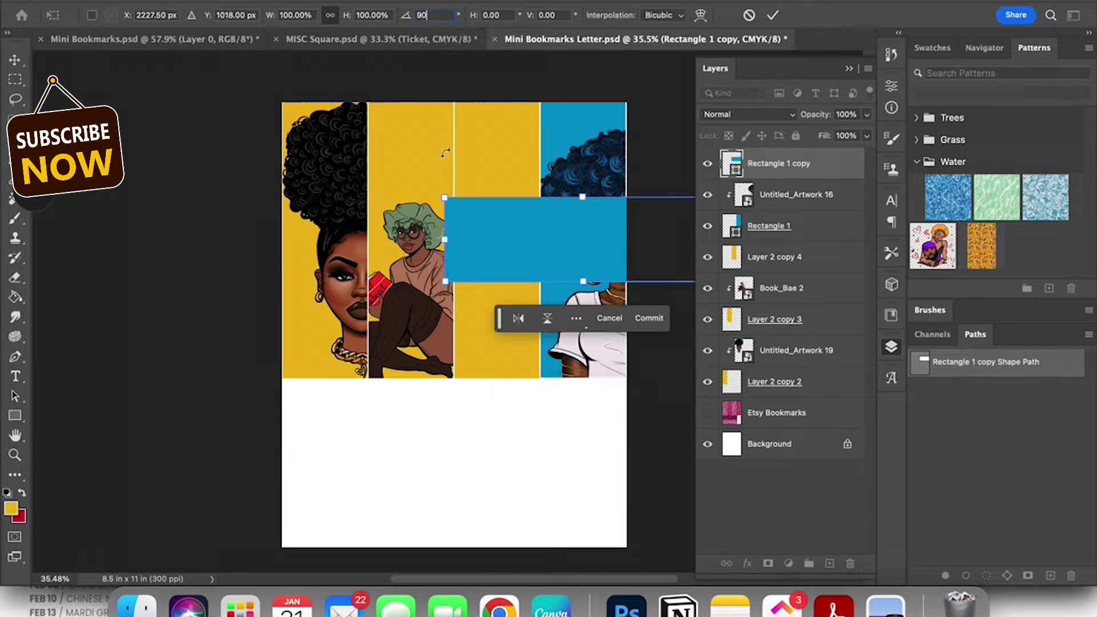
drag(519, 220, 357, 406)
click(773, 15)
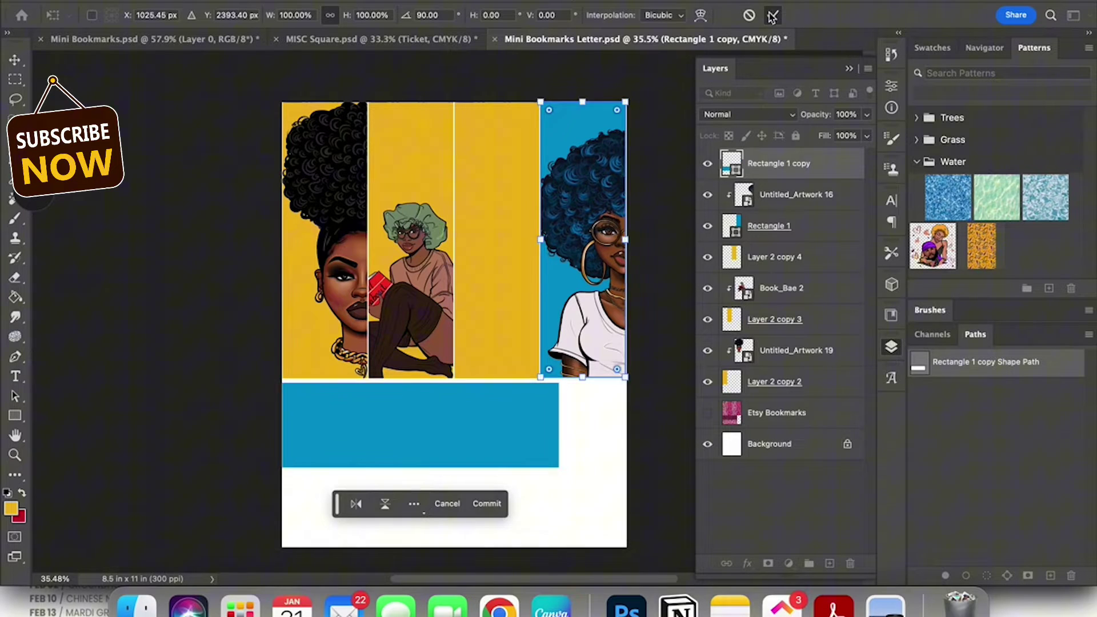
Duplicate the horizontal strip as Rectangle 1 copy 2 and move it below the first
right_click(768, 166)
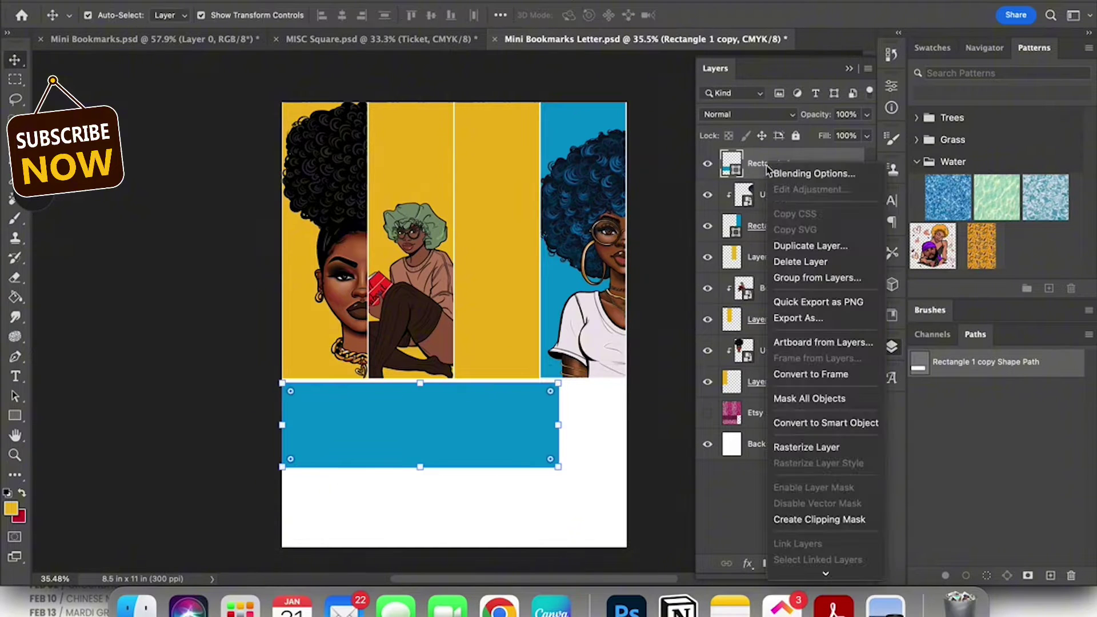
click(800, 246)
click(669, 239)
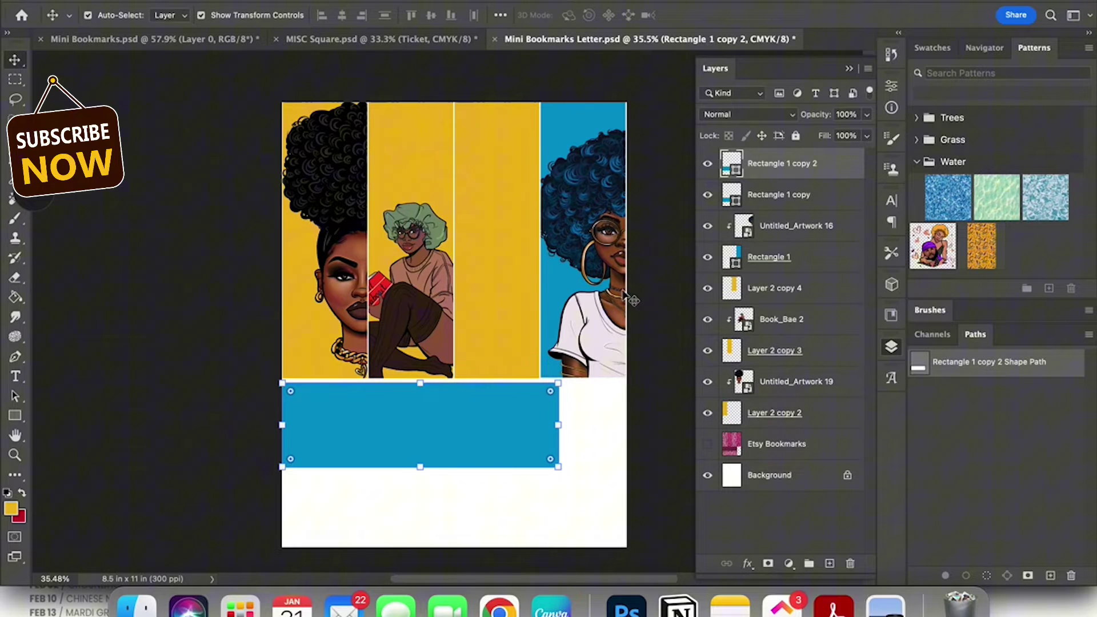
drag(433, 420, 417, 507)
Move both horizontal strips down together and nudge the upper strip with Shift+arrow keys
click(663, 412)
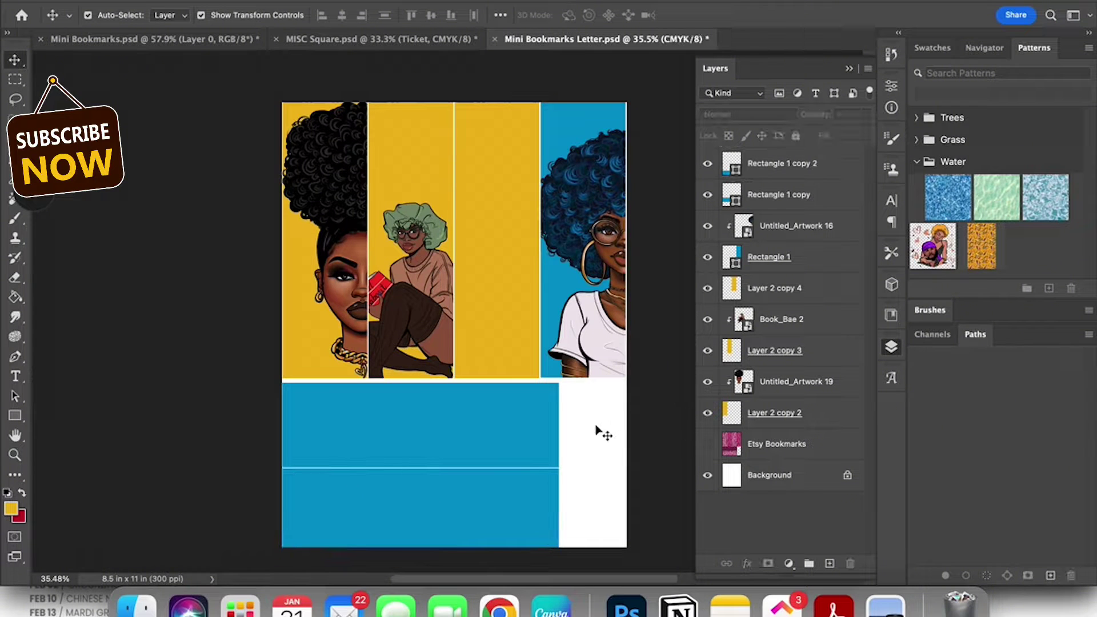
drag(596, 428, 485, 513)
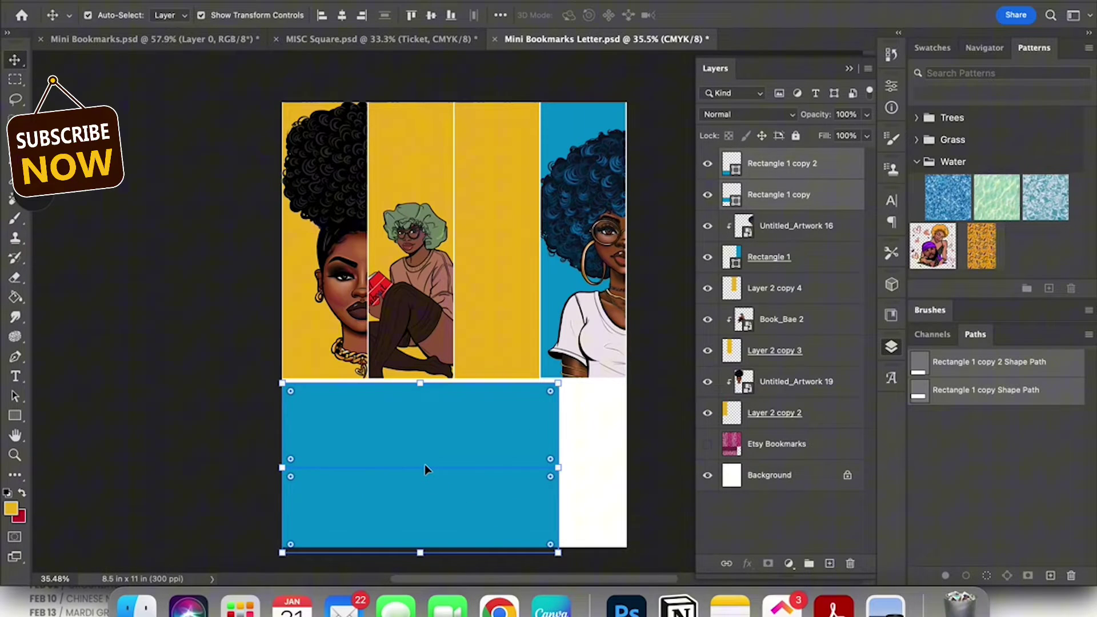
mouse_move(424, 468)
mouse_down()
mouse_move(429, 448)
mouse_move(429, 463)
mouse_up()
click(404, 436)
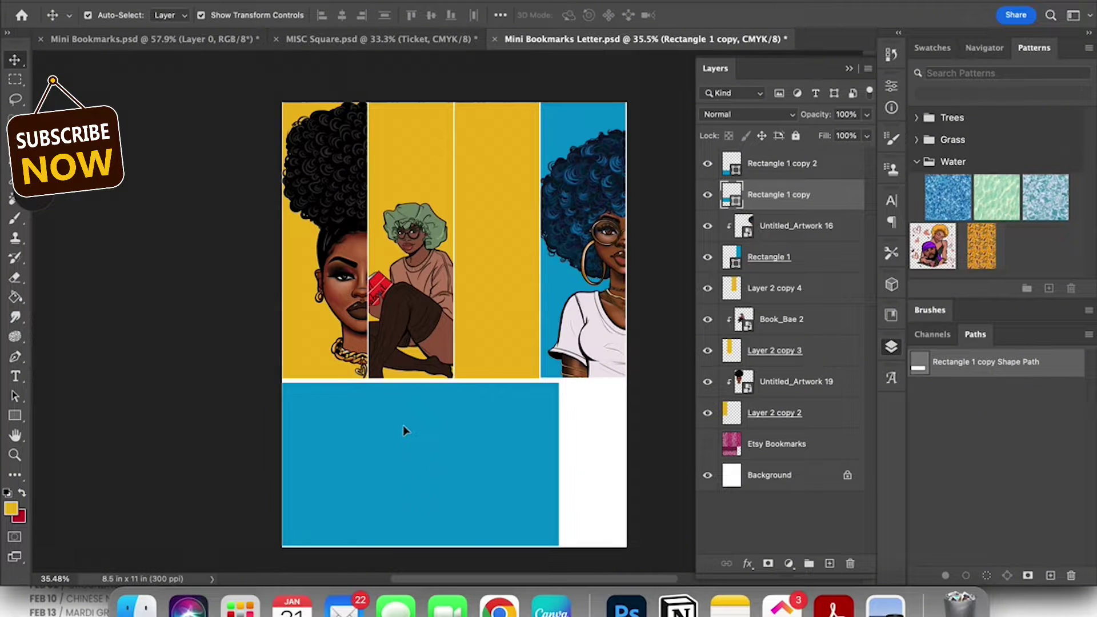
key(shift+Up)
key(shift+Up)
key(shift+Up)
key(shift+Up)
key(shift+Down)
key(shift+Down)
key(shift+Down)
key(shift+Down)
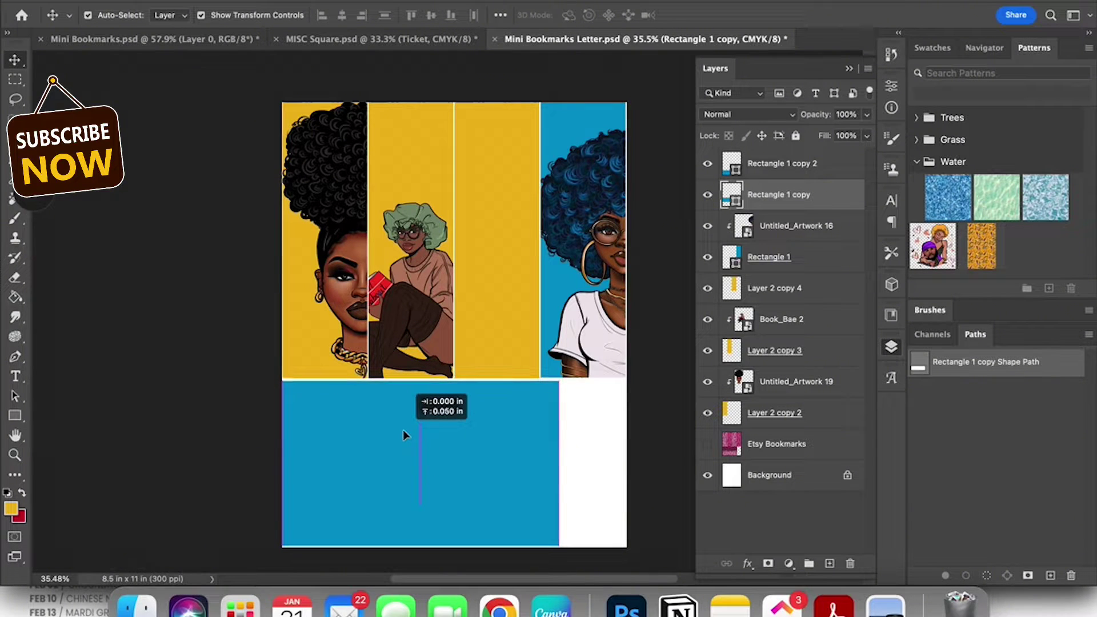
Nudge the lower strip down with the arrow keys until the two strips sit flush
click(405, 438)
click(391, 502)
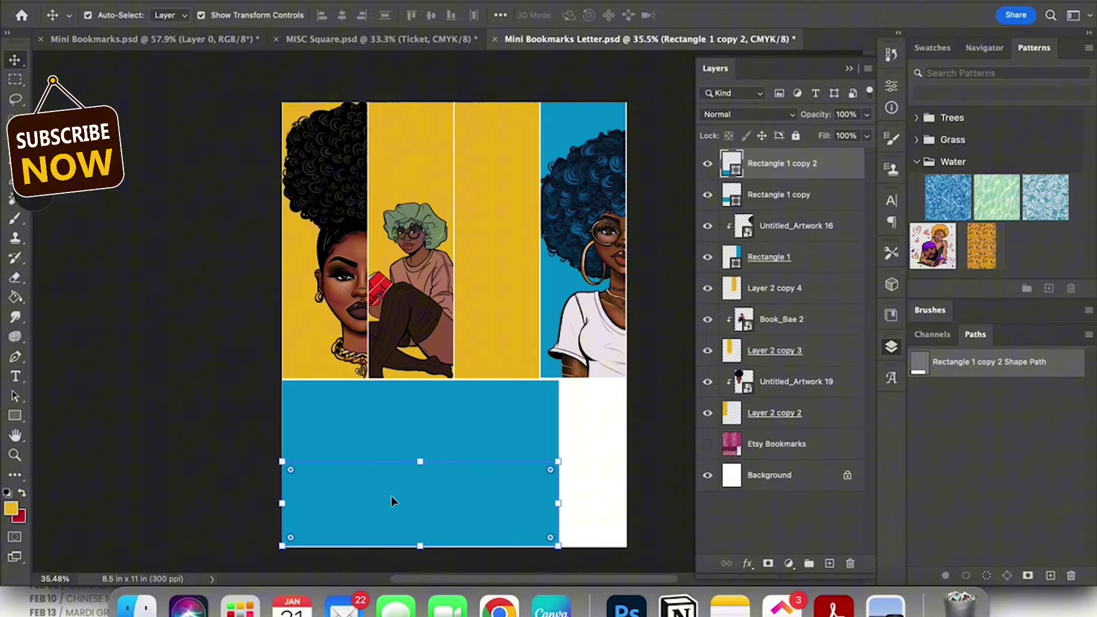
key(Down)
key(Down)
key(Down)
key(Down)
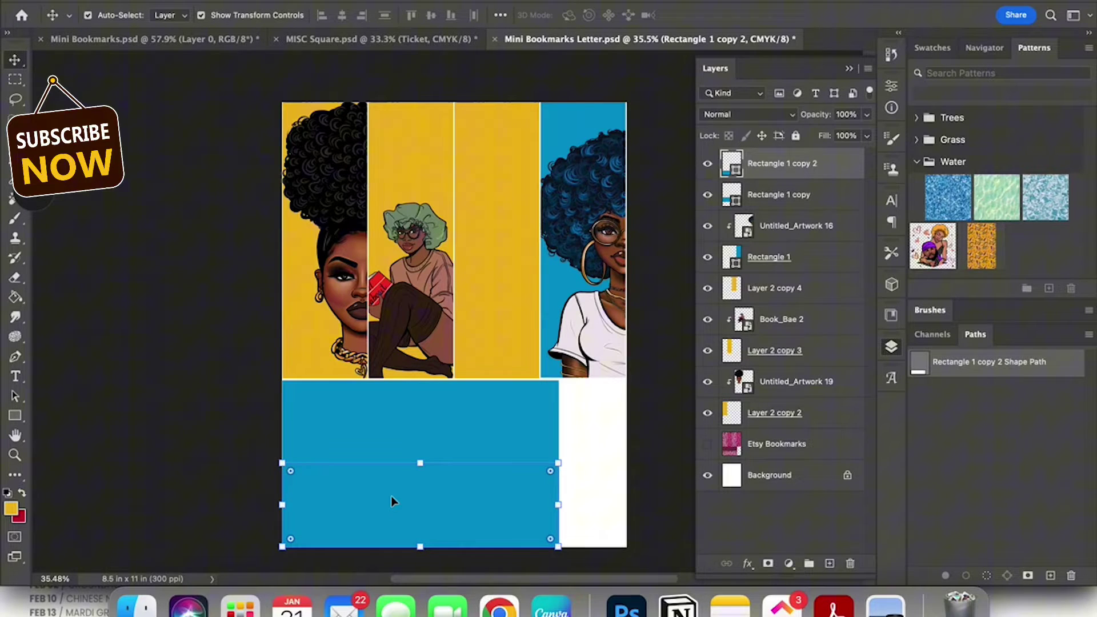
click(164, 479)
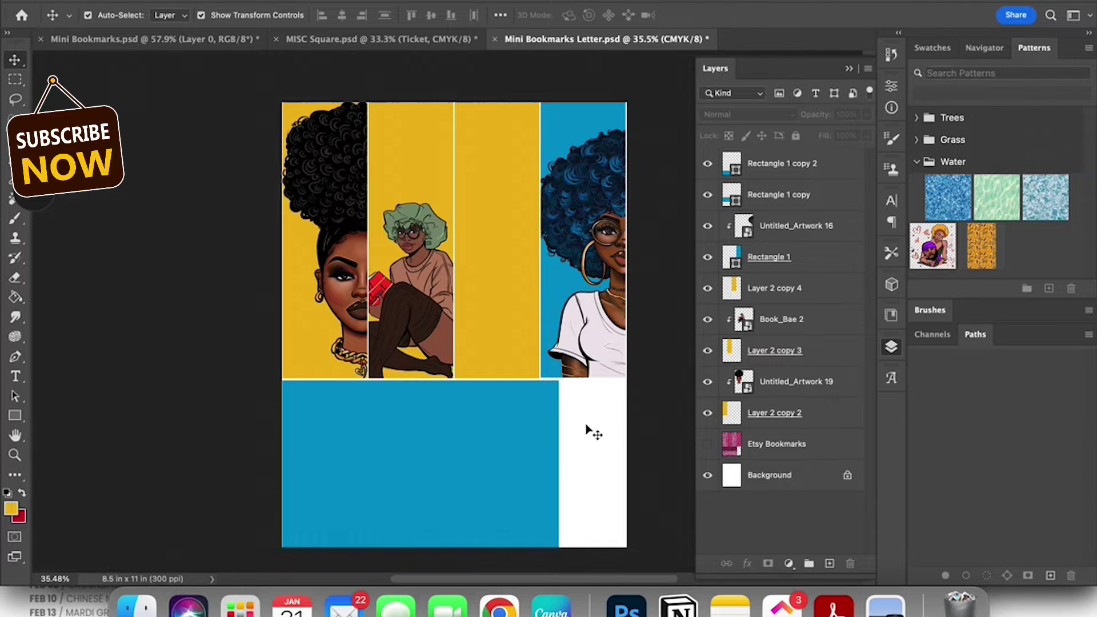
drag(586, 427, 509, 502)
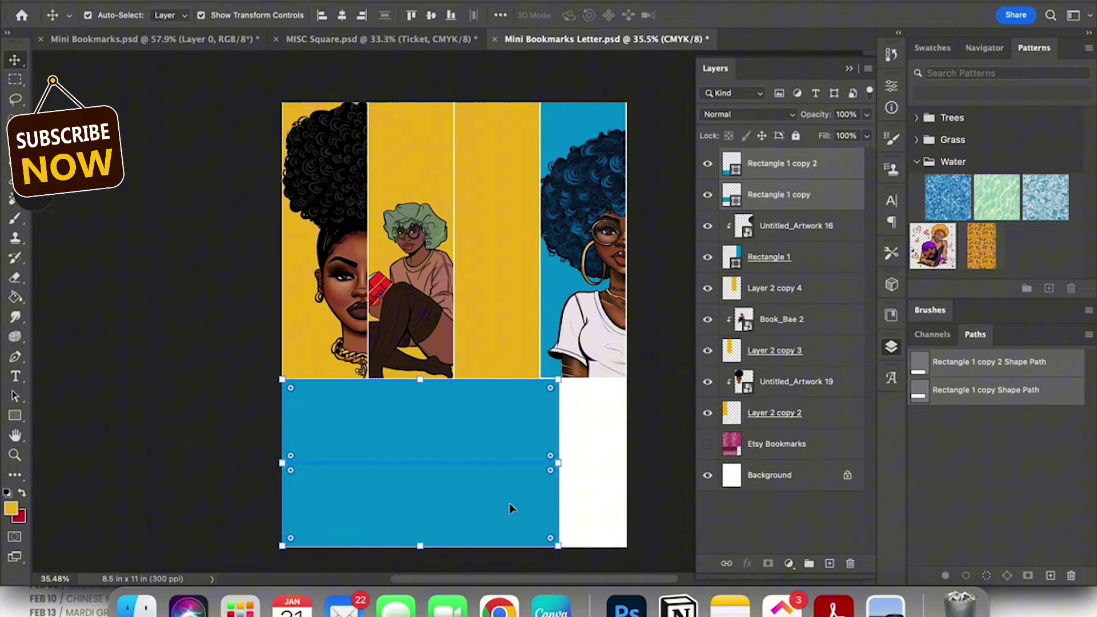
click(159, 535)
click(337, 531)
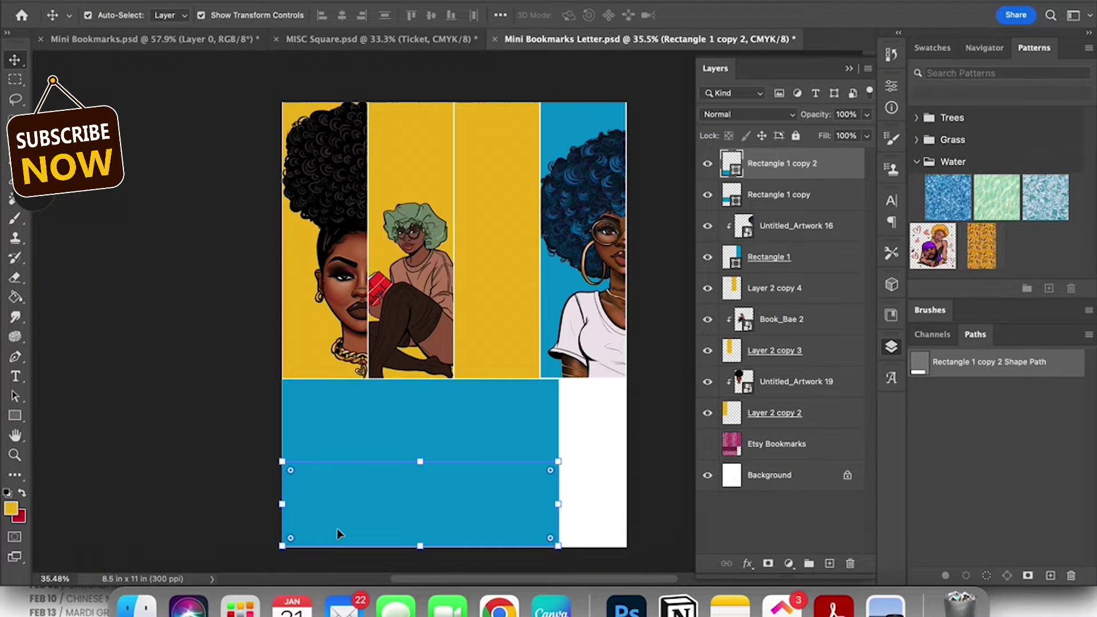
key(Down)
key(Down)
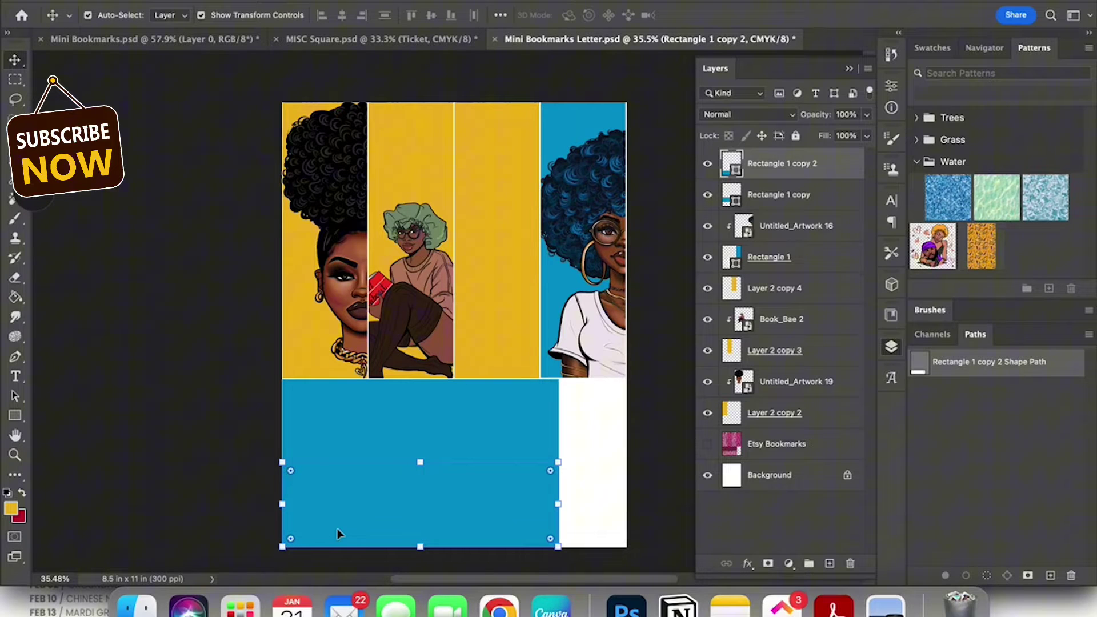
click(224, 518)
click(385, 404)
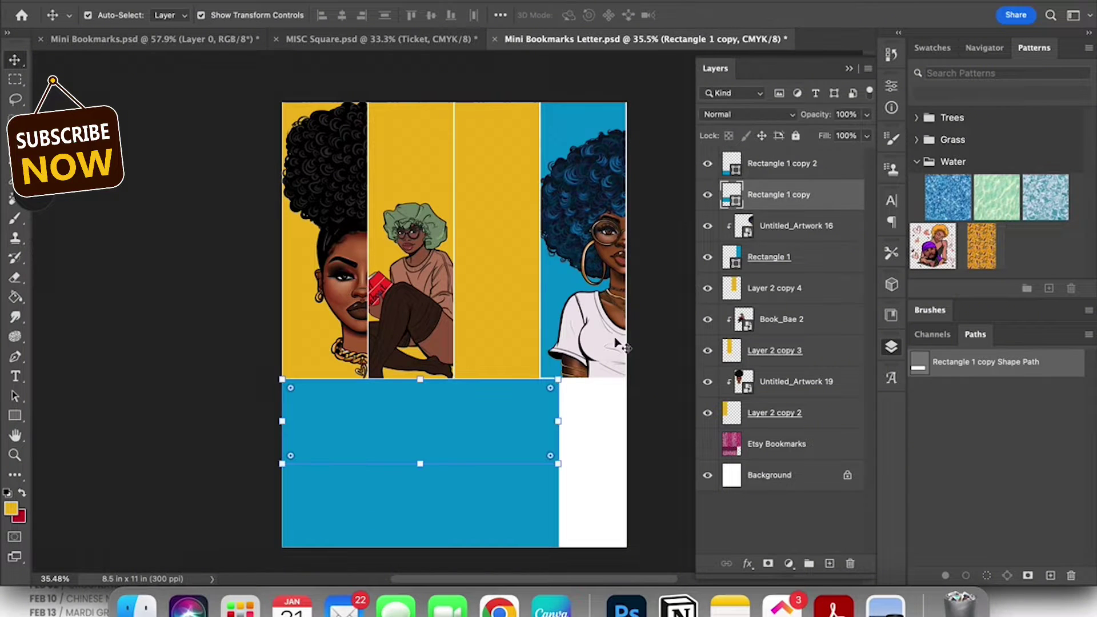
Scroll Finder's Downloads folder to IMG_5834.PNG and drag it onto the bookmark sheet
click(137, 605)
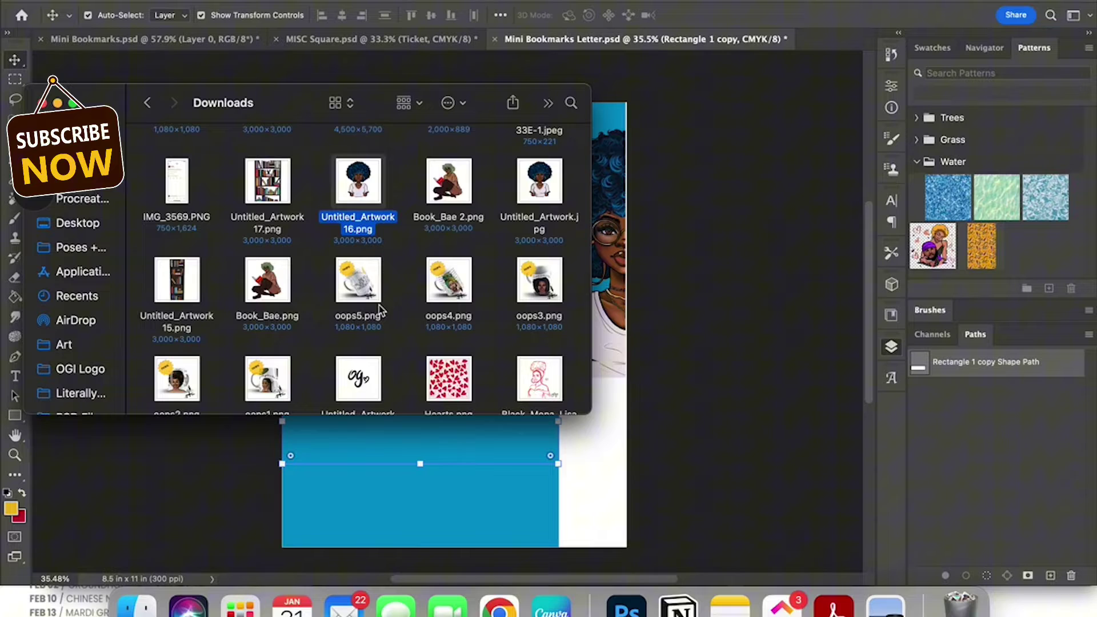
scroll(383, 300, down, 7)
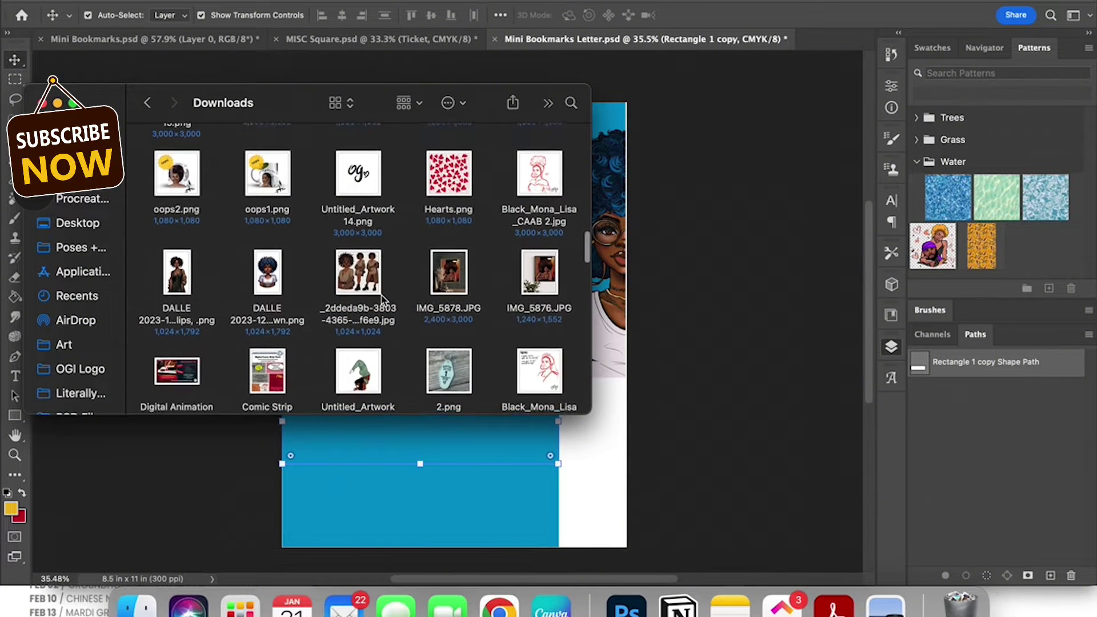
scroll(383, 299, down, 8)
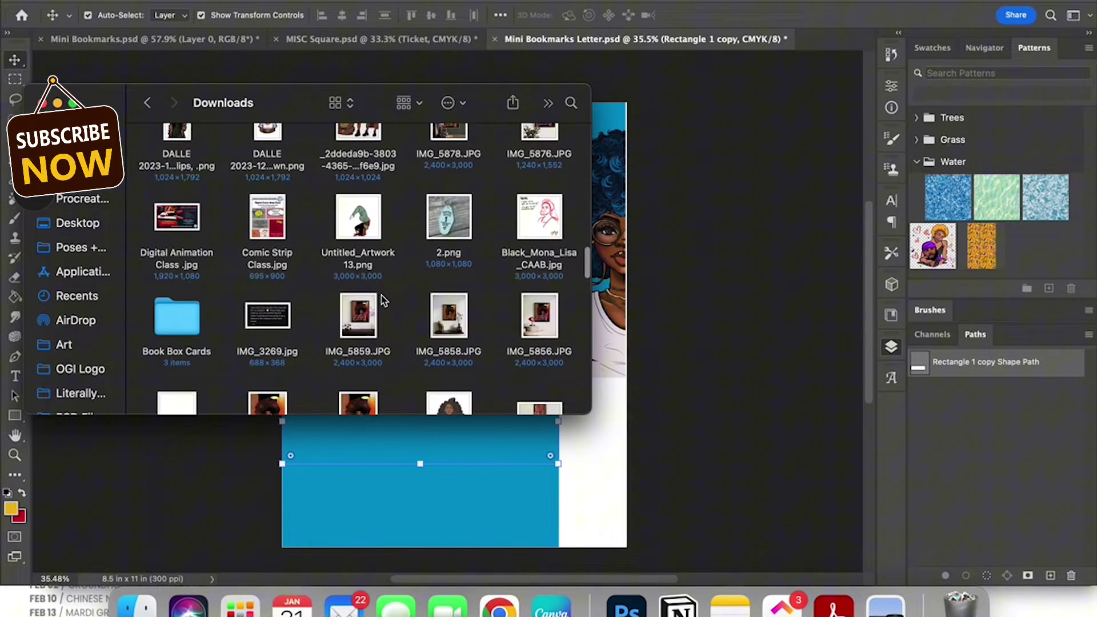
scroll(382, 300, down, 6)
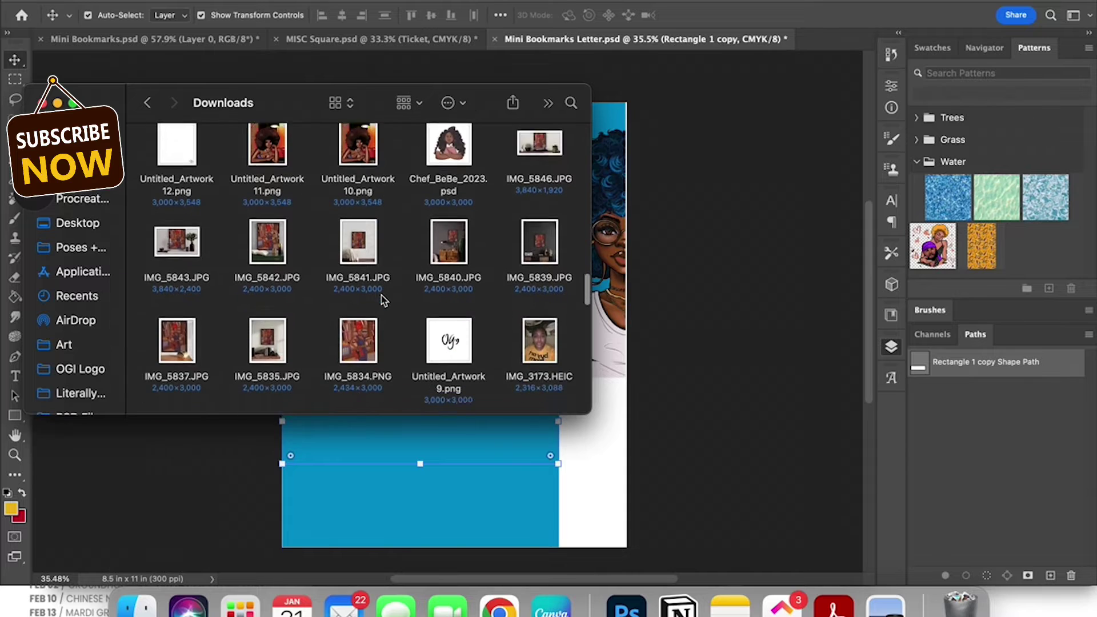
scroll(383, 300, down, 2)
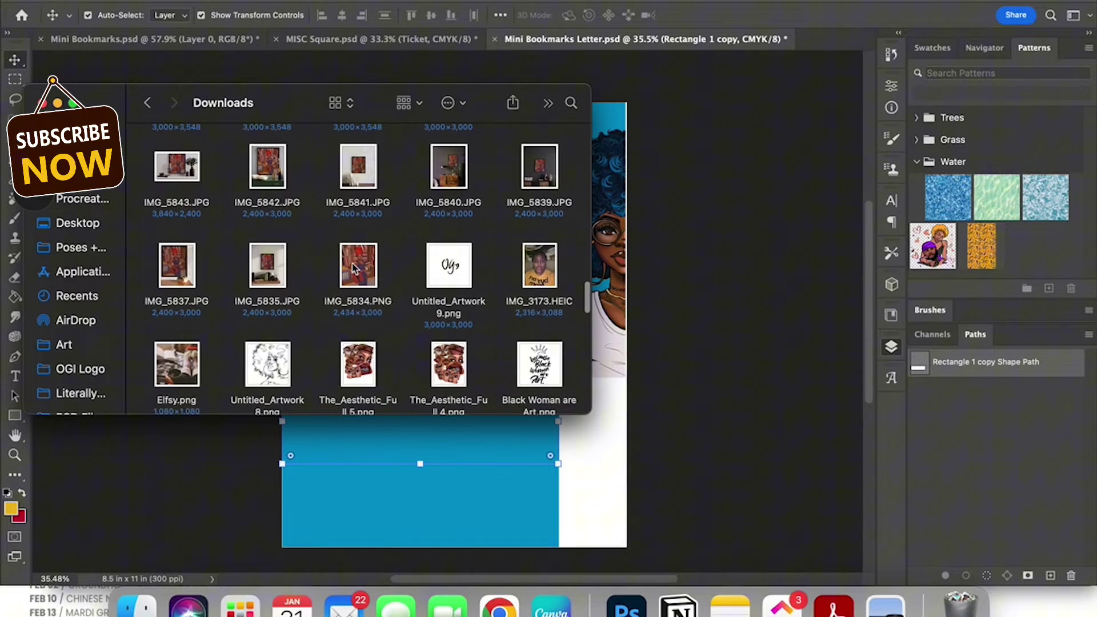
drag(355, 268, 596, 516)
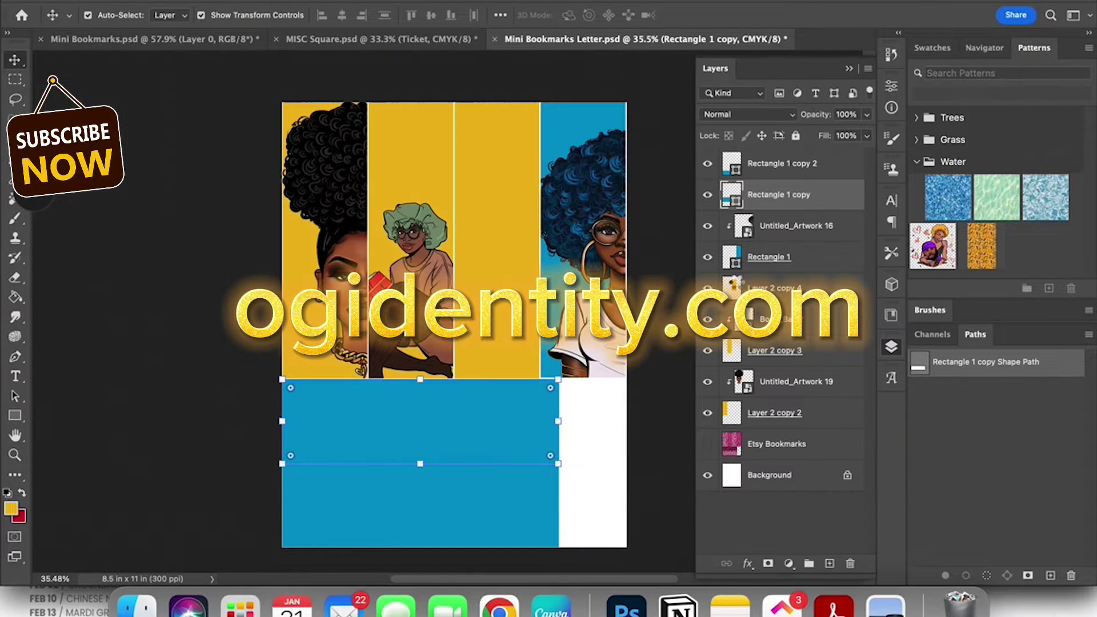
Place IMG_5834 on the sheet, rotate it -90° and shrink it to about 76%
drag(768, 216, 768, 216)
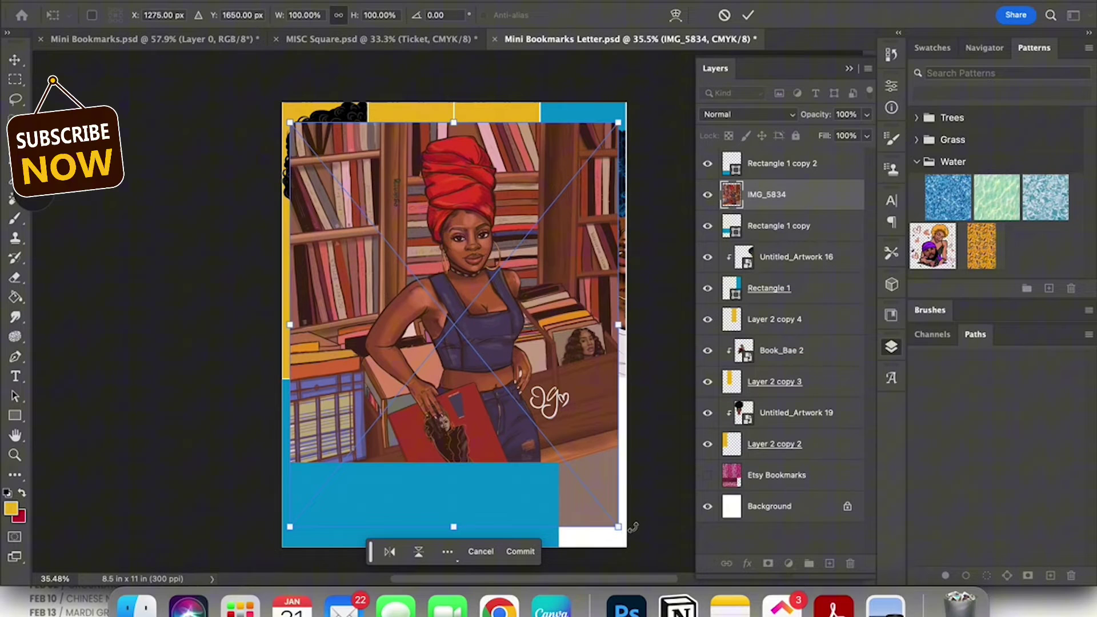
drag(626, 535, 643, 374)
click(456, 15)
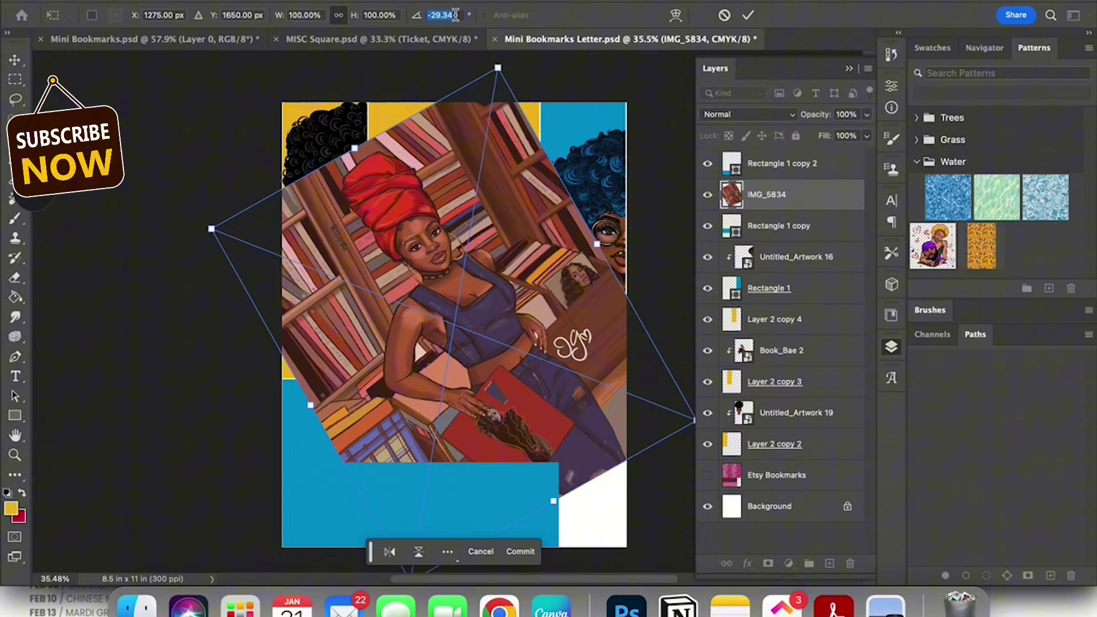
text(-90)
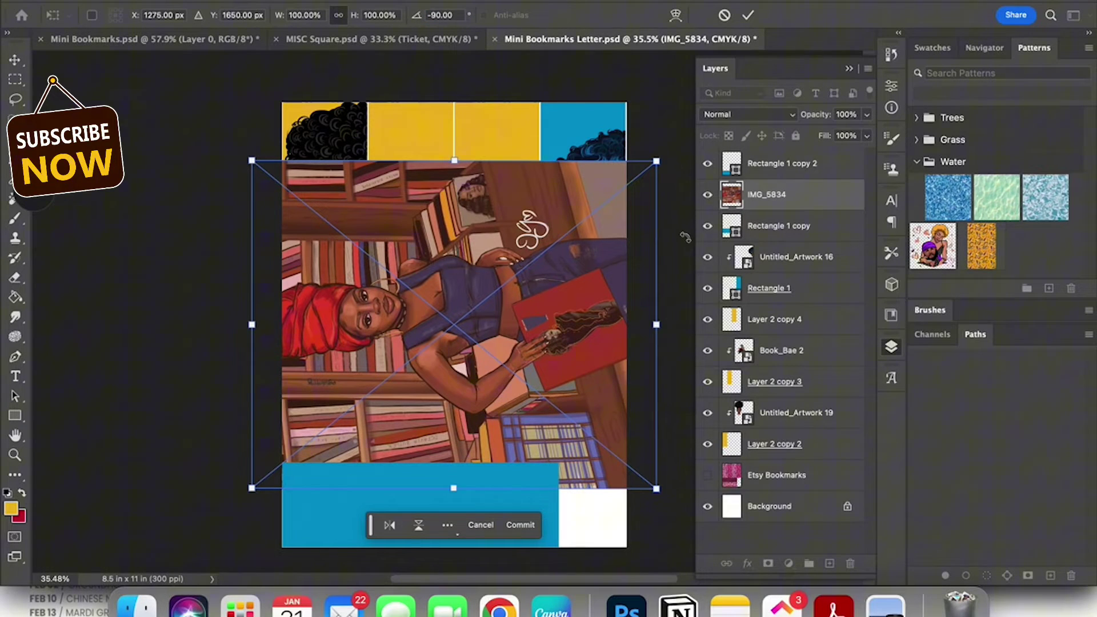
drag(657, 162, 592, 279)
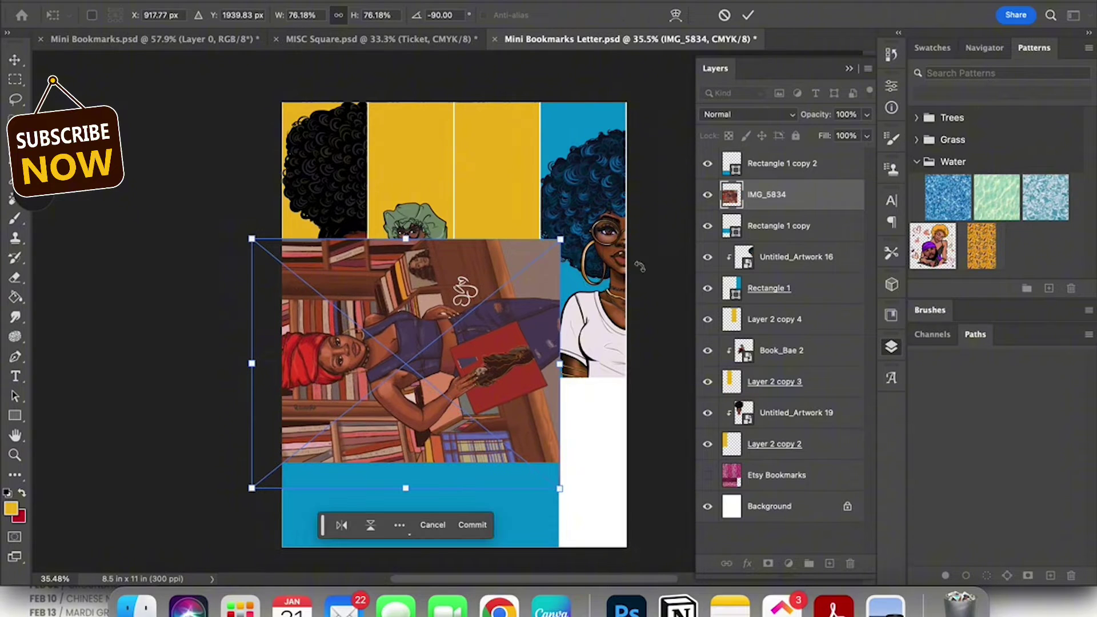
Clip IMG_5834 into the upper horizontal strip, then slide, shrink to about 72% and centre it
right_click(790, 195)
click(820, 410)
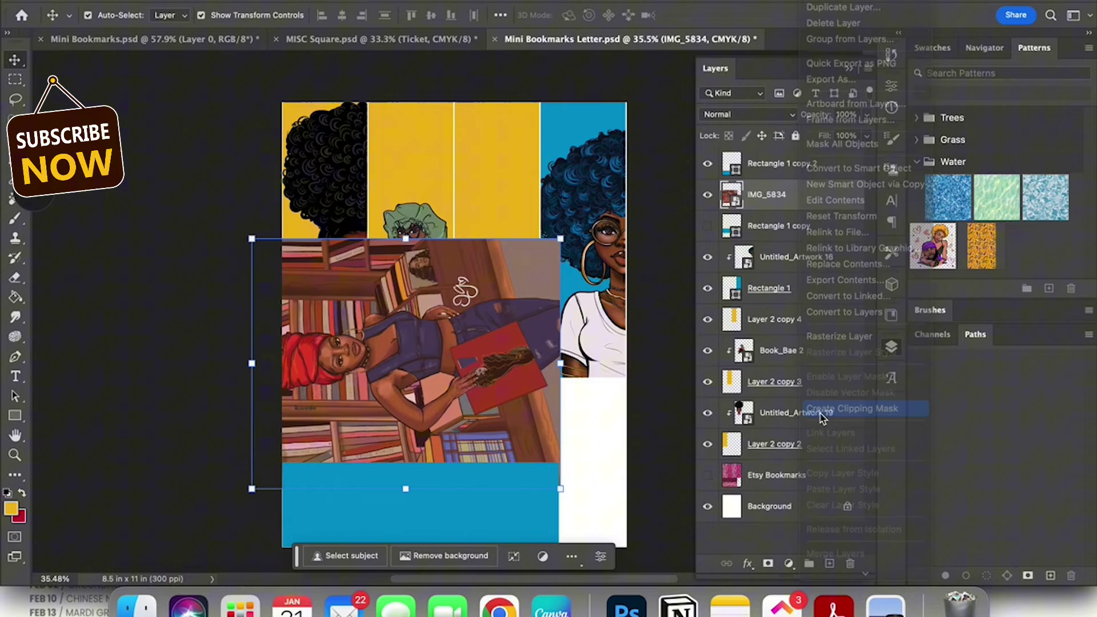
click(517, 411)
drag(514, 410, 510, 474)
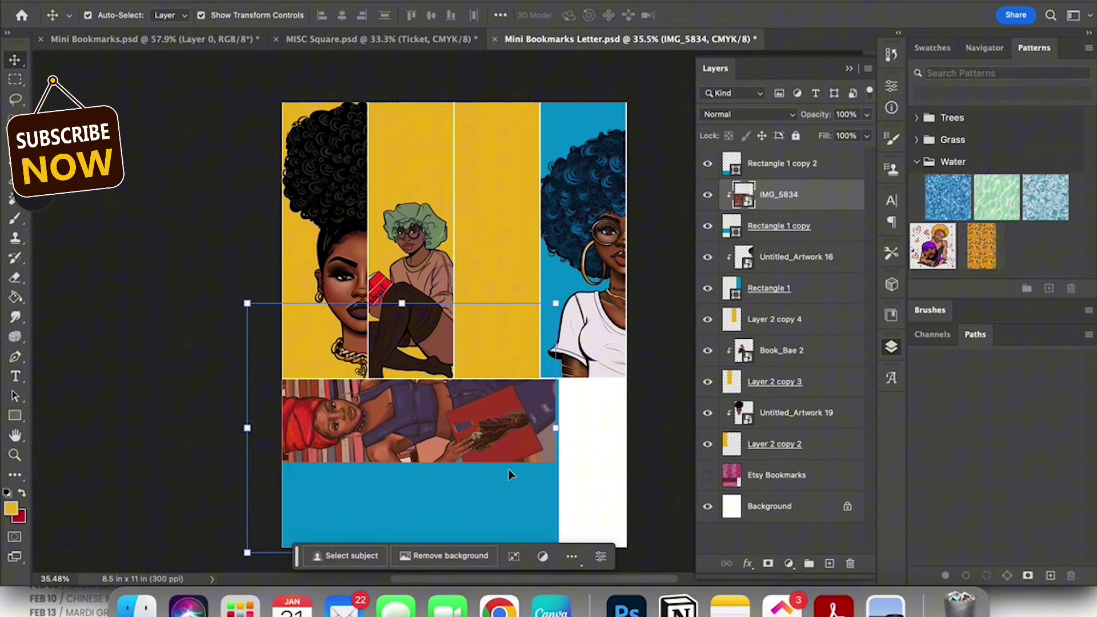
click(557, 303)
drag(557, 304, 549, 323)
drag(501, 430, 525, 429)
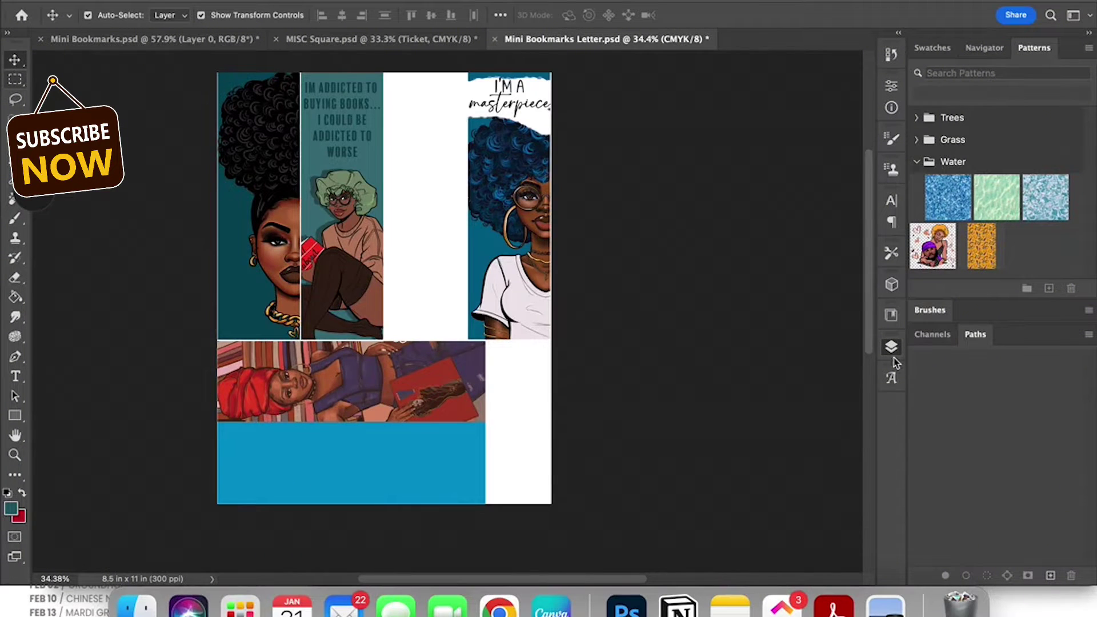
Duplicate the Smokey group as Smokey 2
click(892, 350)
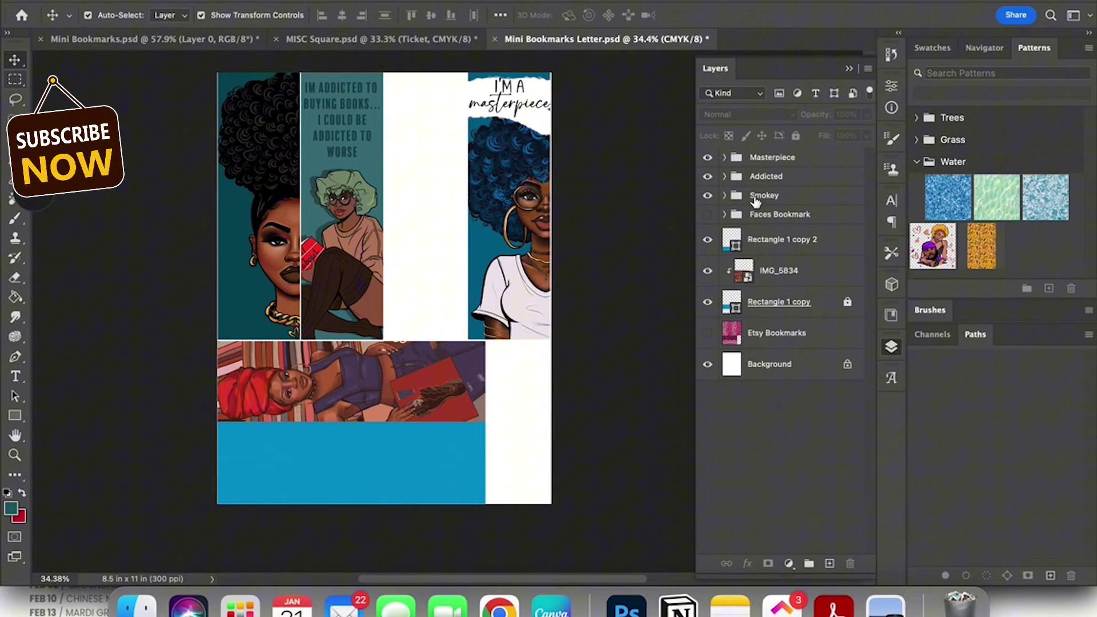
click(769, 163)
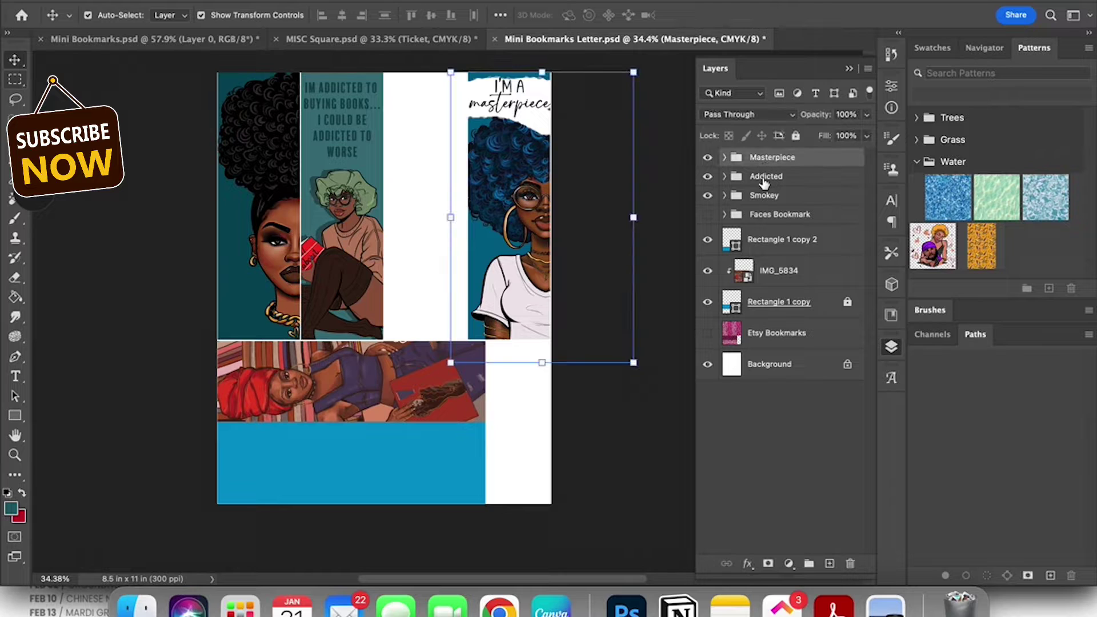
click(764, 179)
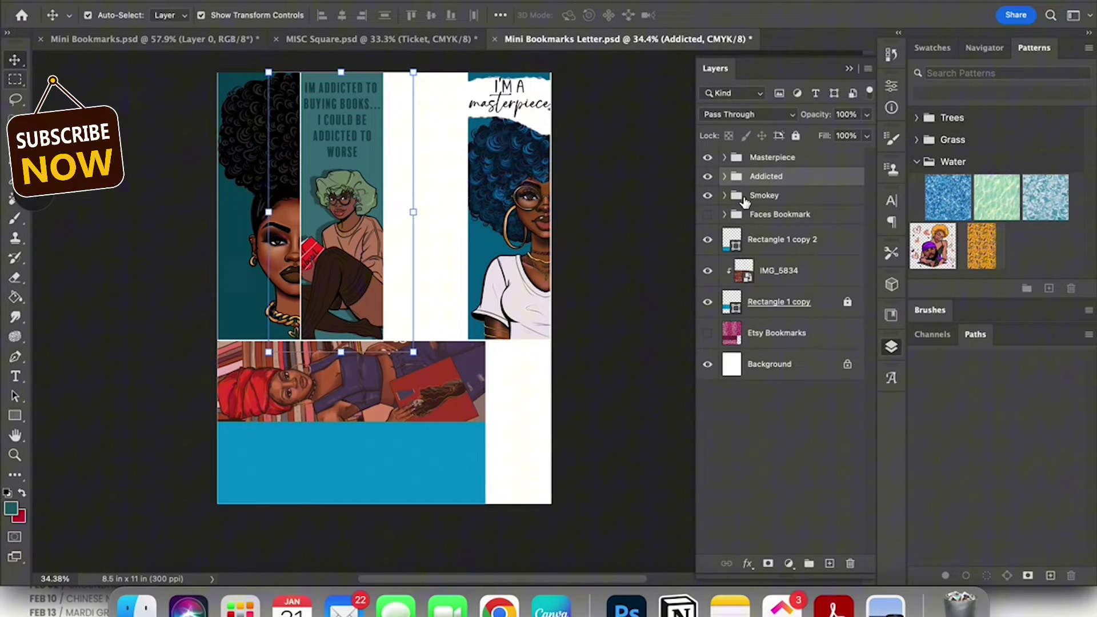
click(744, 196)
right_click(776, 197)
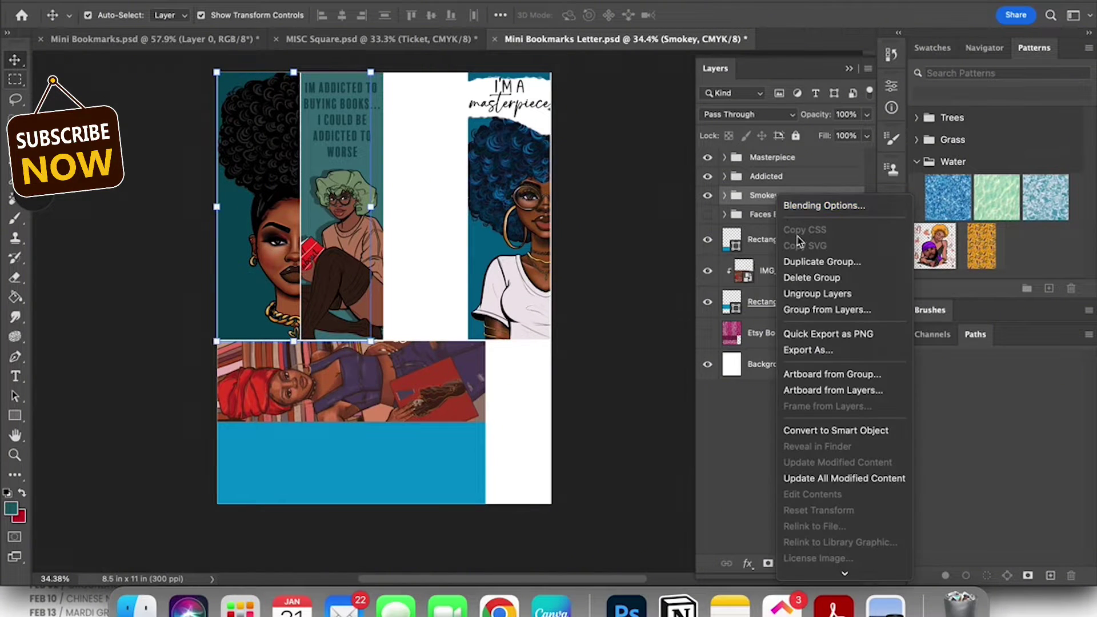
click(800, 263)
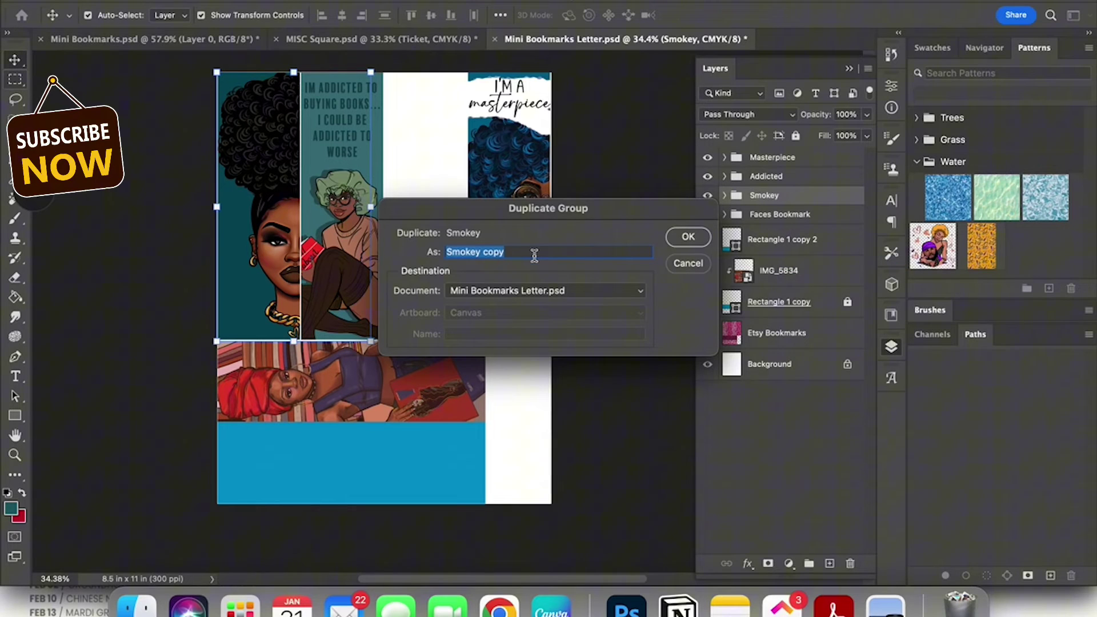
click(534, 254)
key(Return)
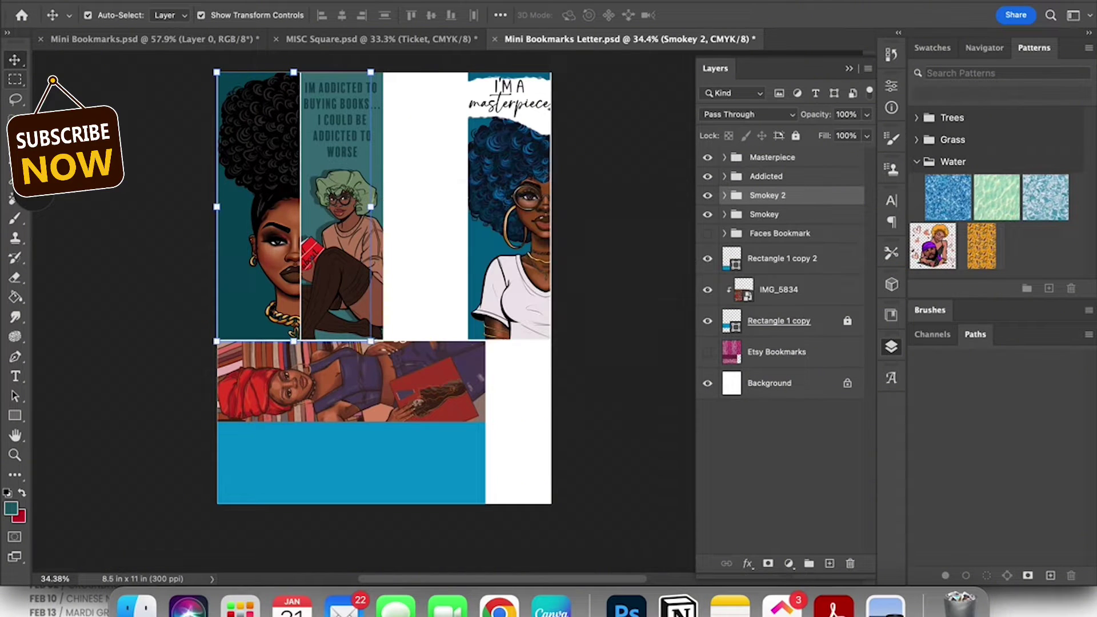
Duplicate the Smokey group again, naming the copy Smokey 3
right_click(769, 215)
click(806, 279)
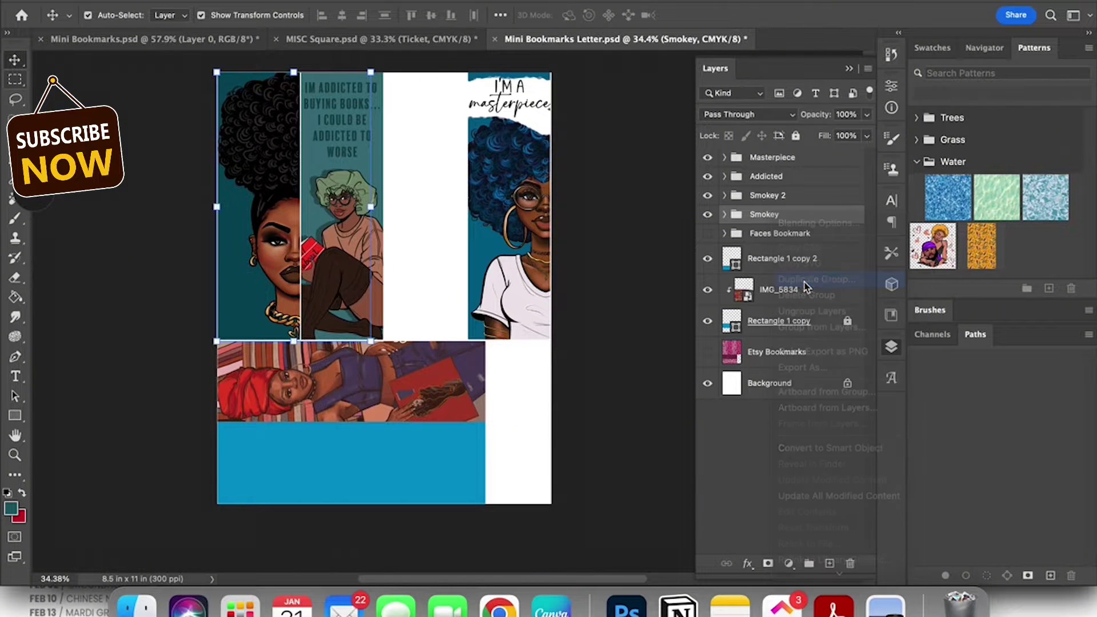
click(563, 248)
key(BackSpace)
key(BackSpace)
key(BackSpace)
key(BackSpace)
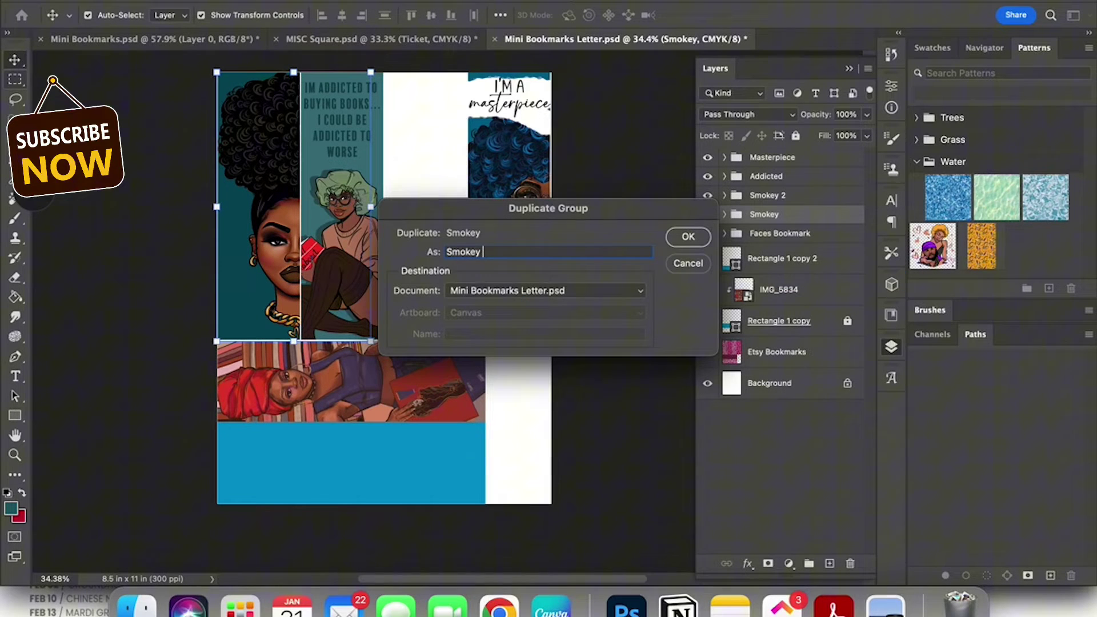
text(3)
key(Return)
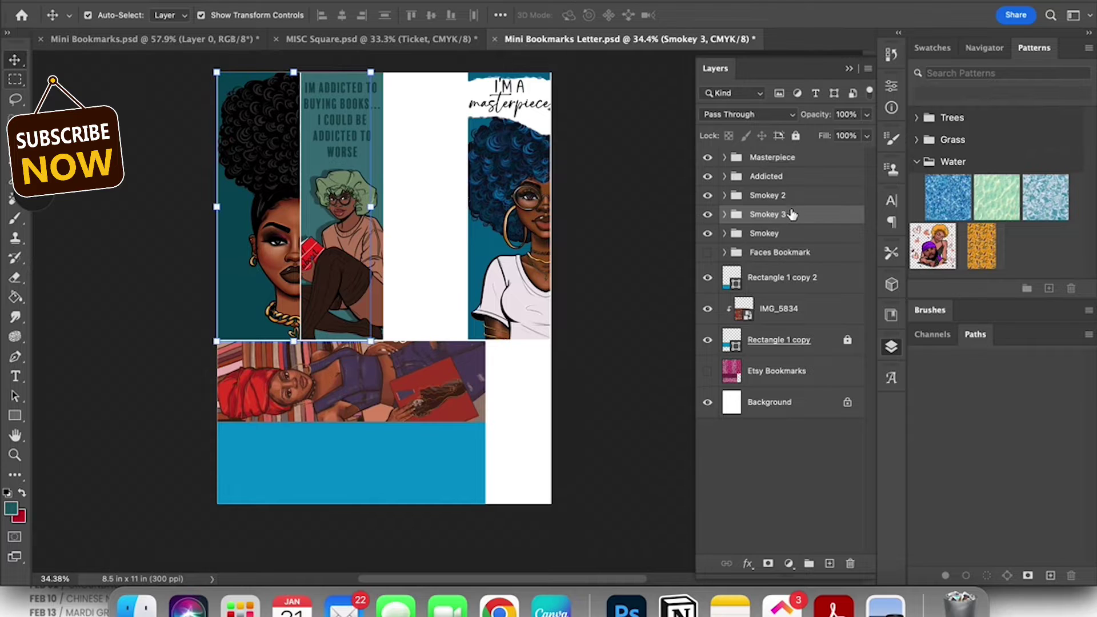
Duplicate Smokey 3 to make a Smokey 4 group
right_click(791, 213)
click(827, 282)
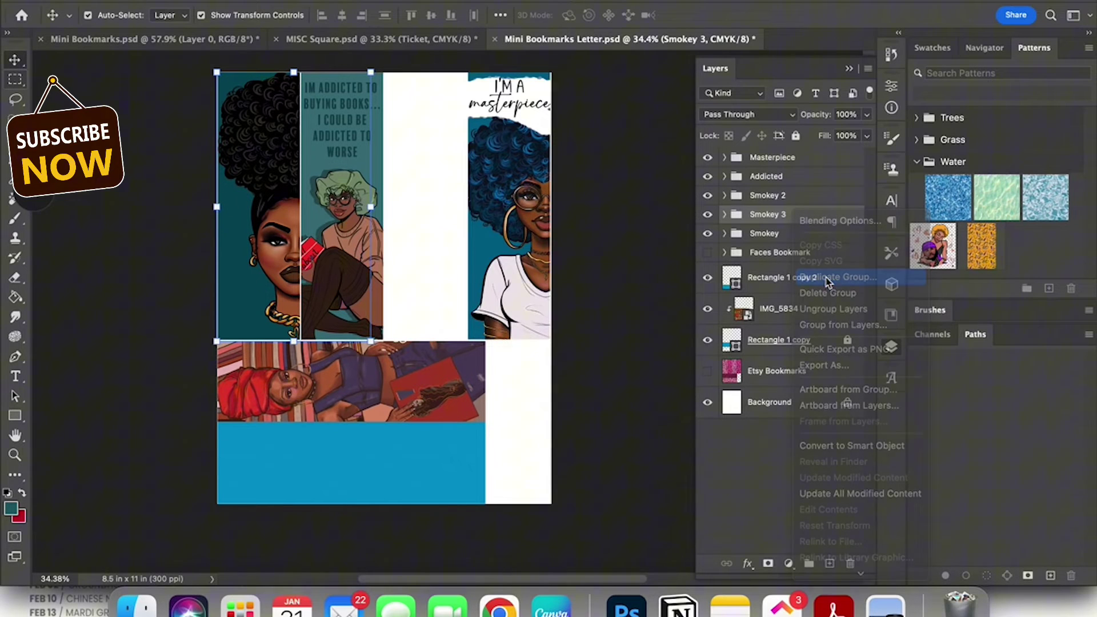
click(547, 256)
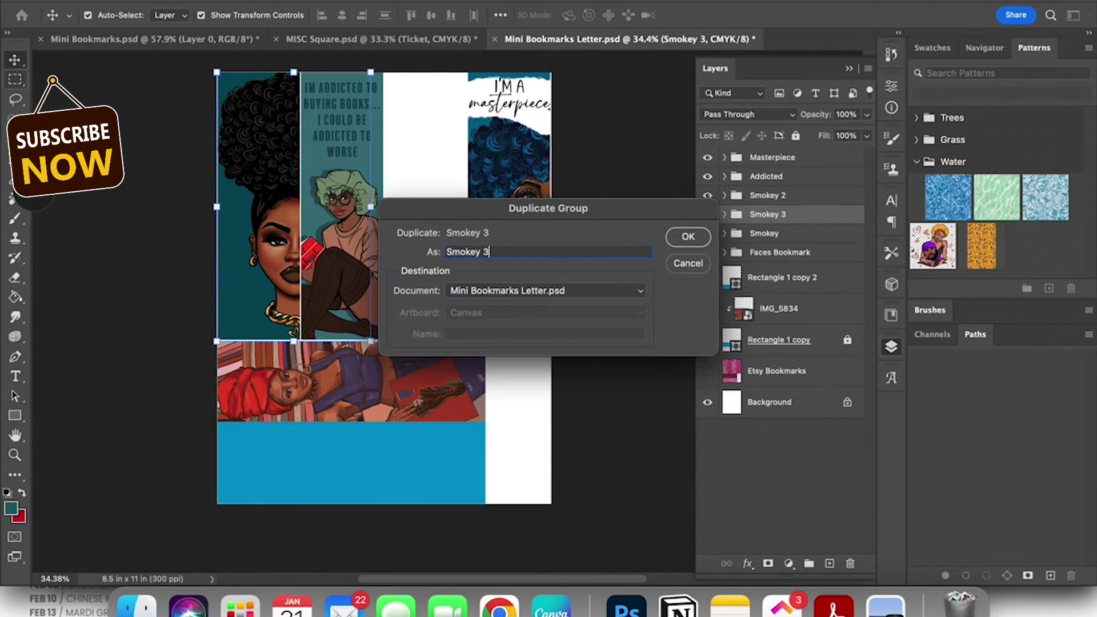
text(4)
key(Return)
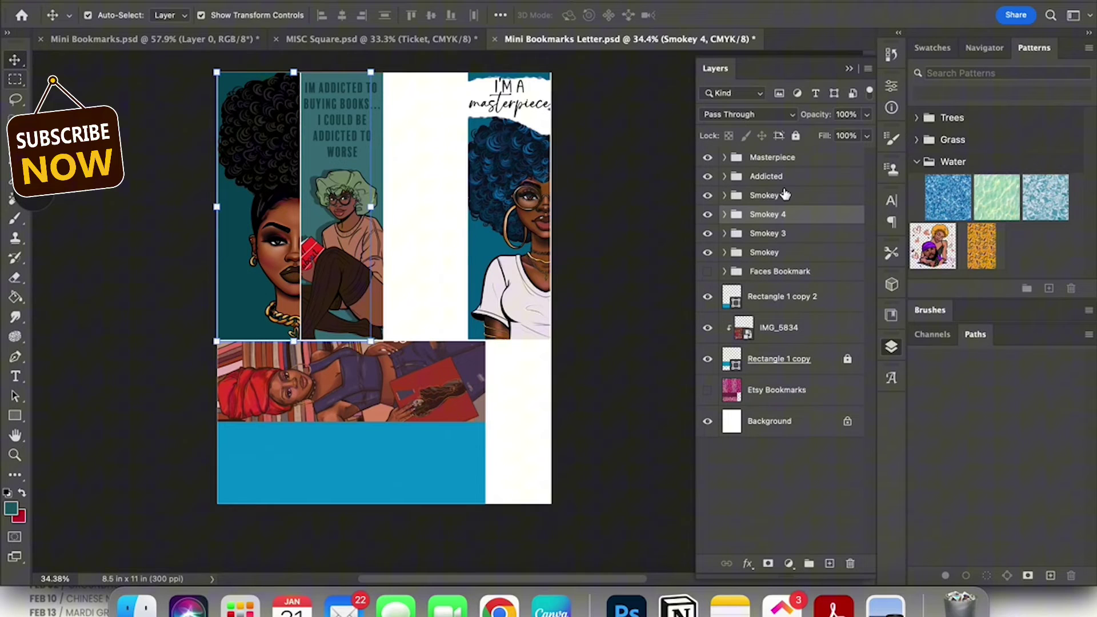
Reorder the Smokey groups in the layer stack and lock Smokey, Smokey 3 and Smokey 4
drag(770, 255, 758, 190)
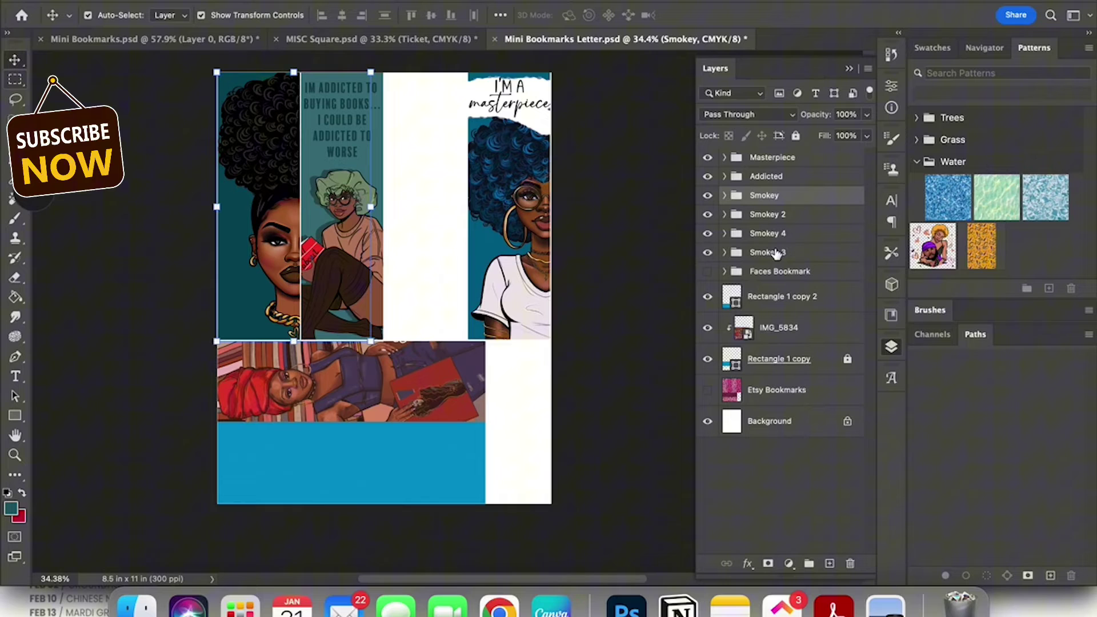
drag(776, 256, 769, 223)
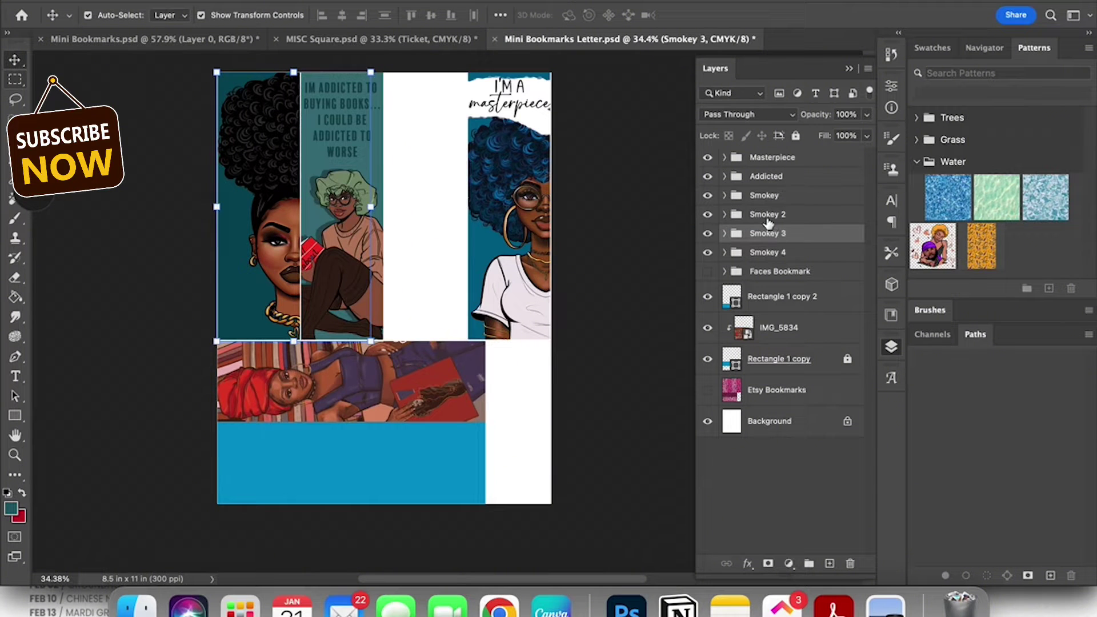
click(764, 216)
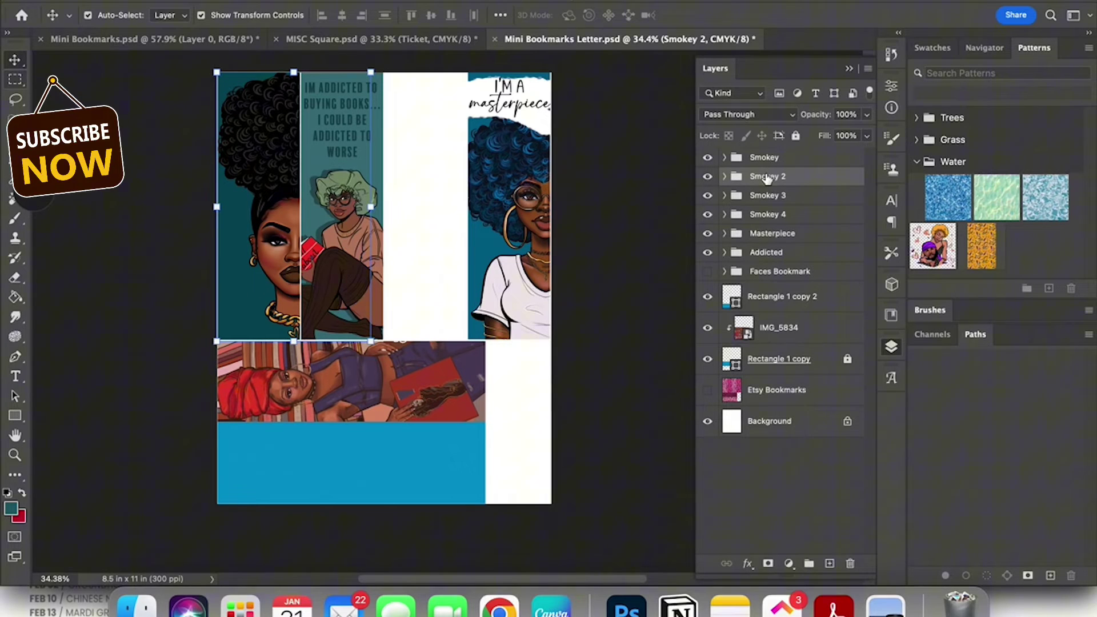
click(794, 158)
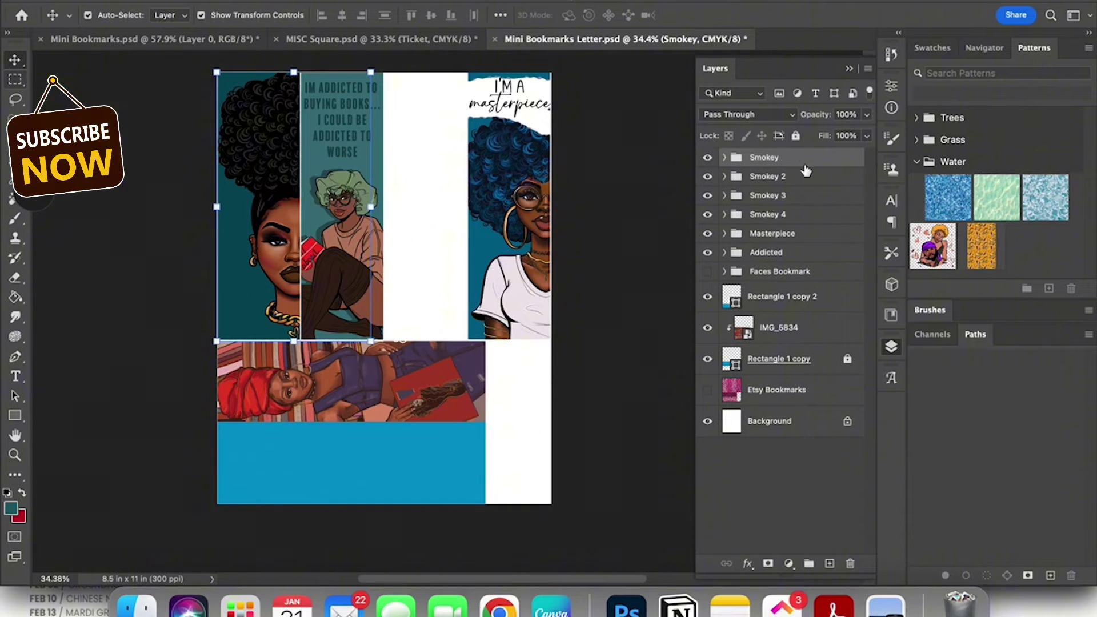
click(795, 137)
click(801, 178)
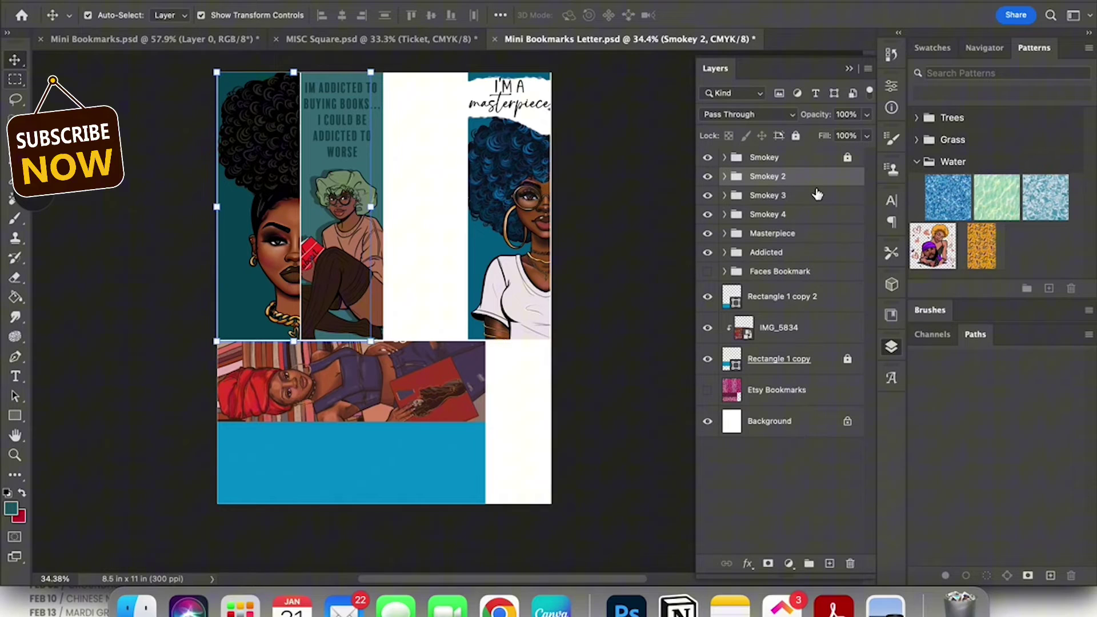
click(817, 195)
click(796, 136)
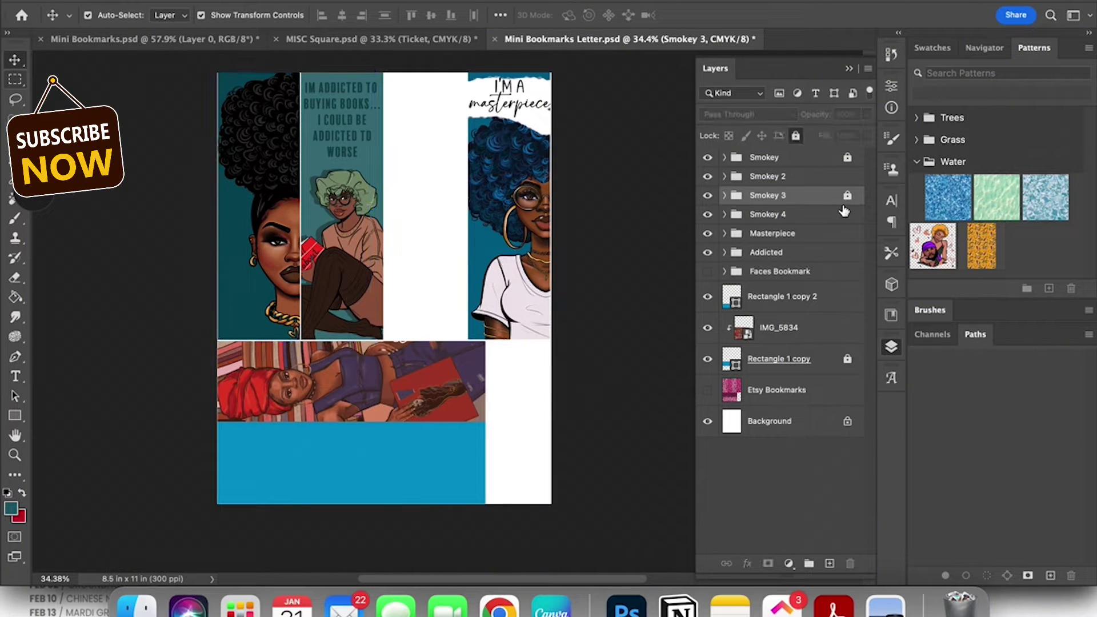
click(850, 215)
click(795, 136)
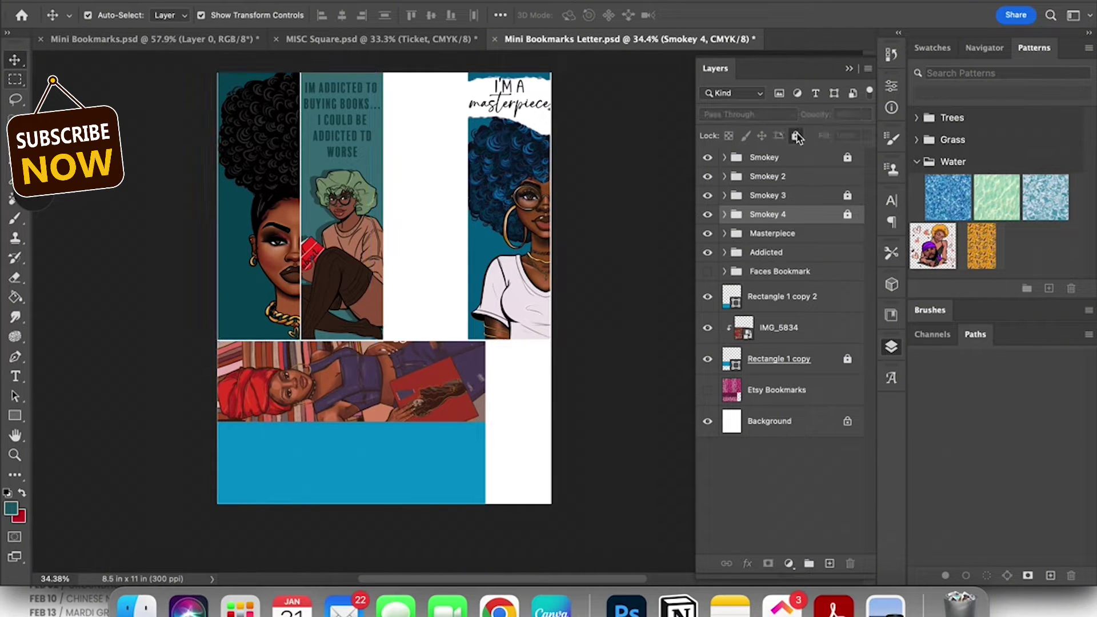
click(800, 178)
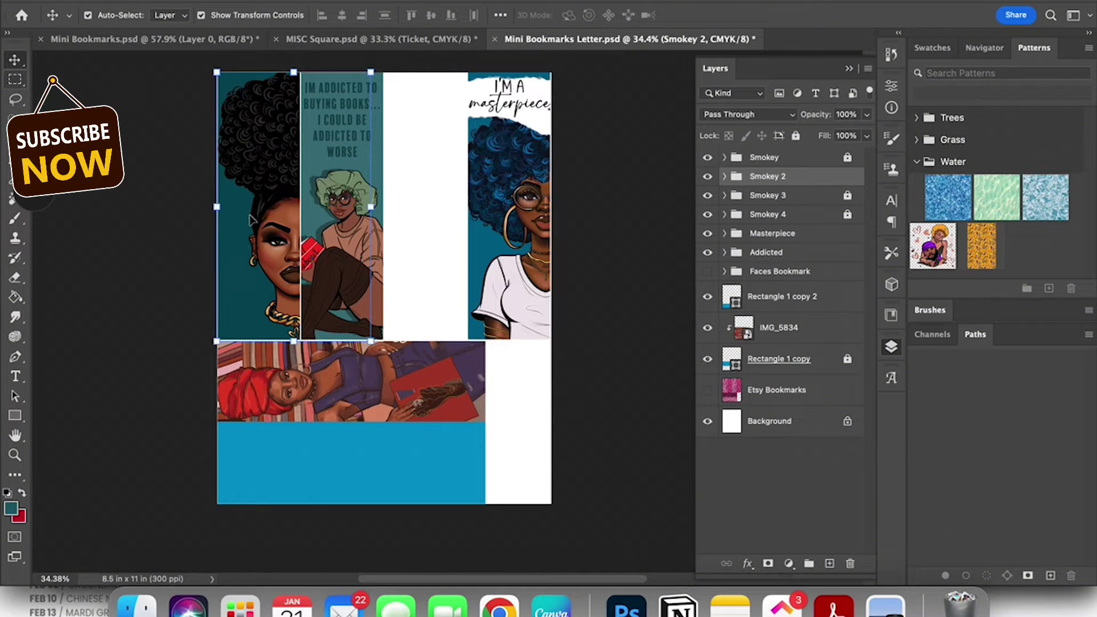
Slide Smokey 2 and Smokey 3 into the second and third bookmark slots
drag(239, 219, 324, 212)
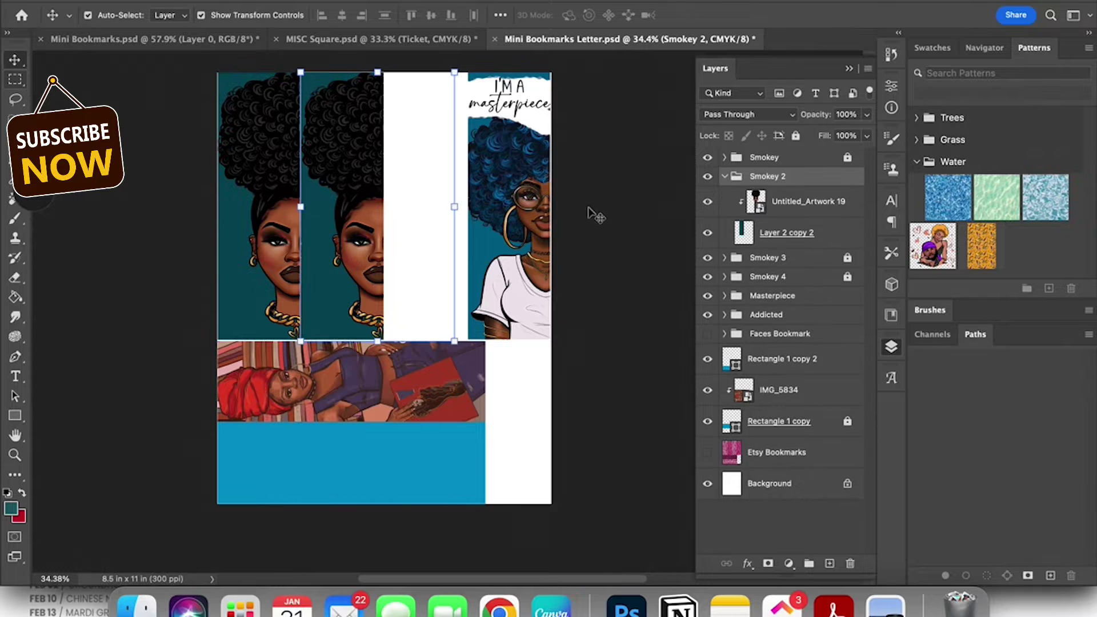
click(619, 222)
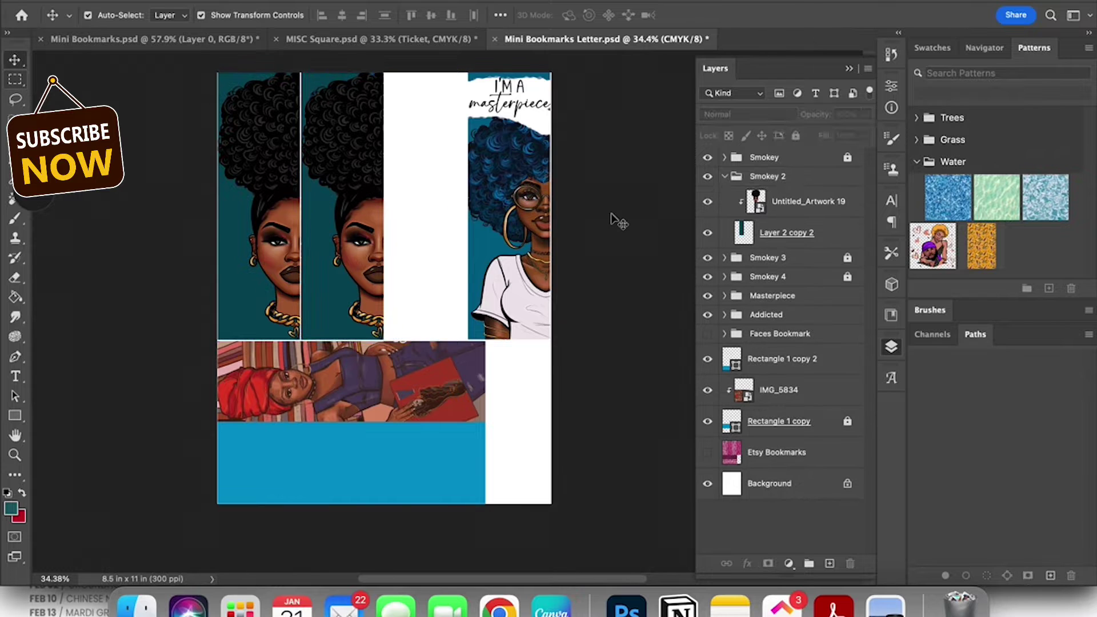
click(724, 176)
click(806, 197)
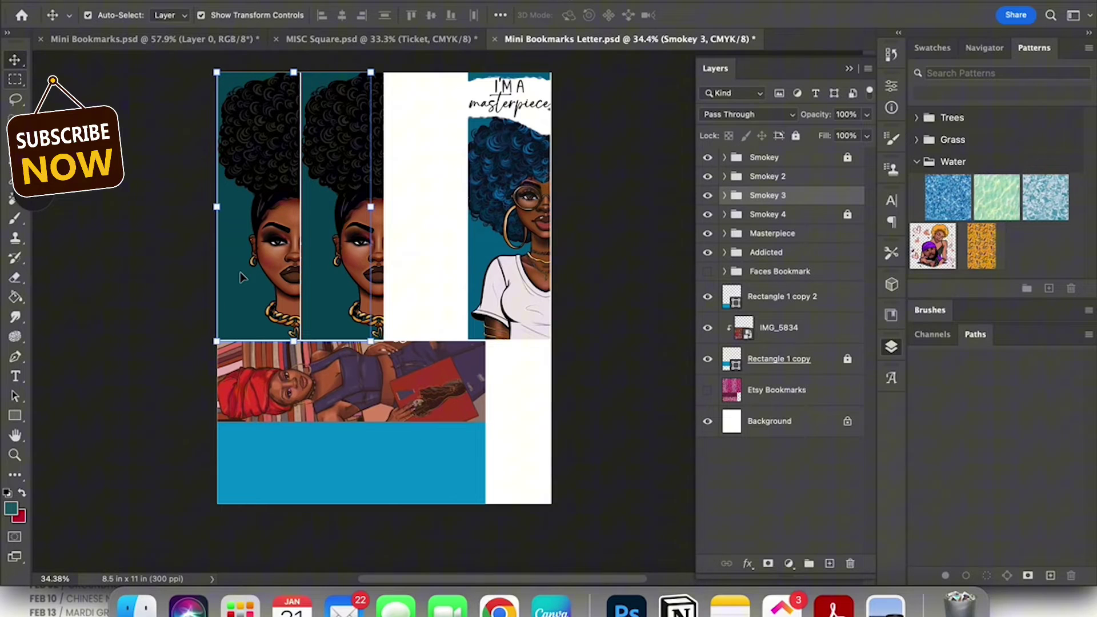
drag(240, 278, 407, 259)
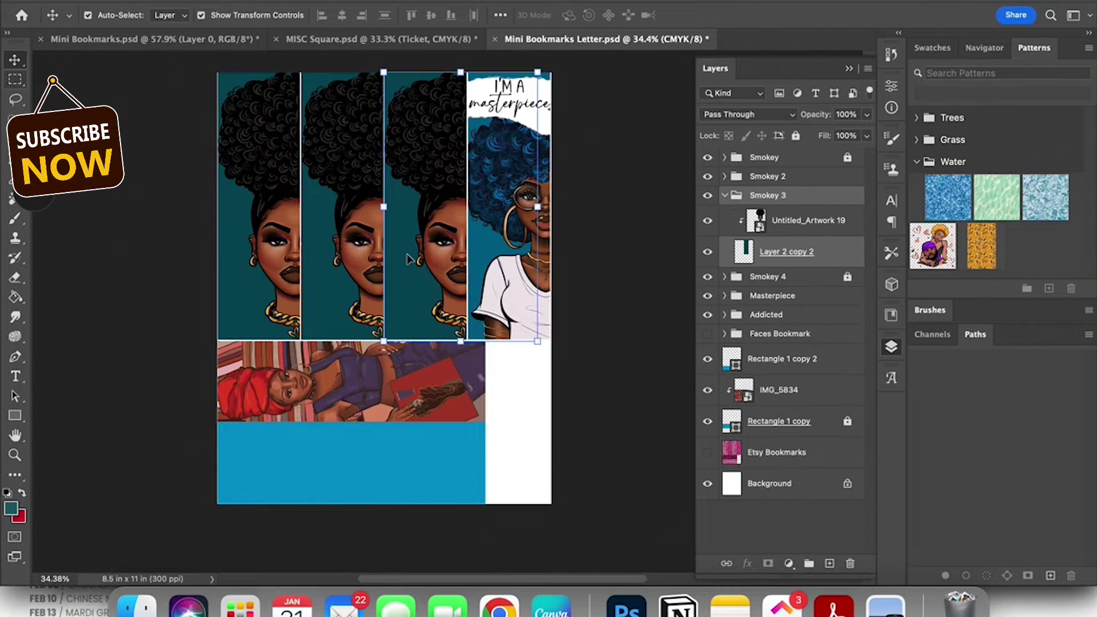
click(725, 197)
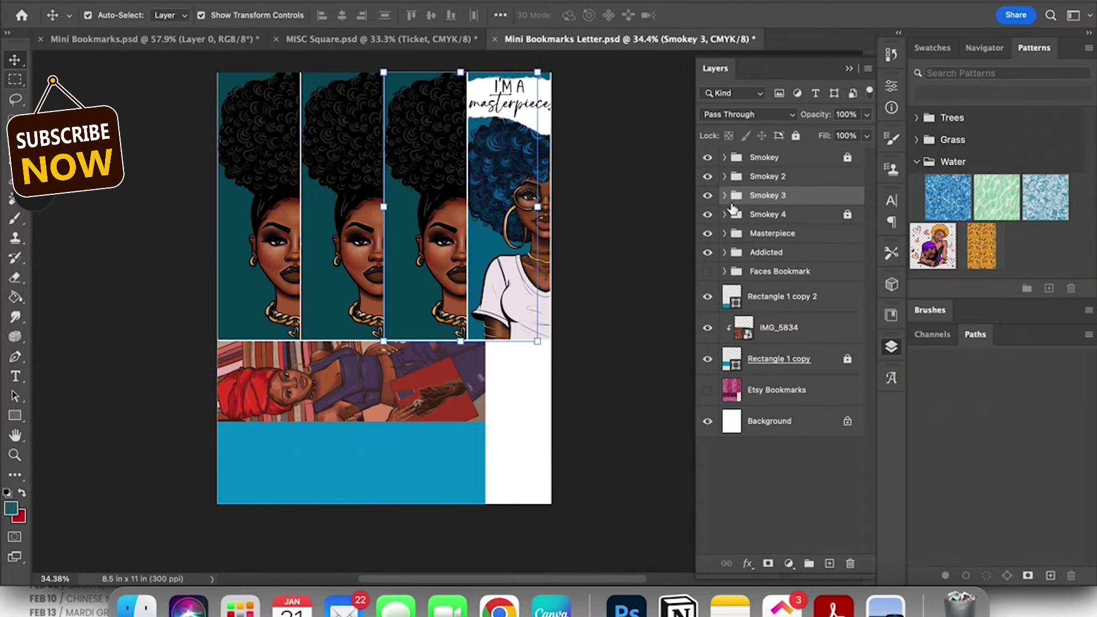
Unlock Smokey 4 and slide it into the fourth bookmark slot
click(765, 215)
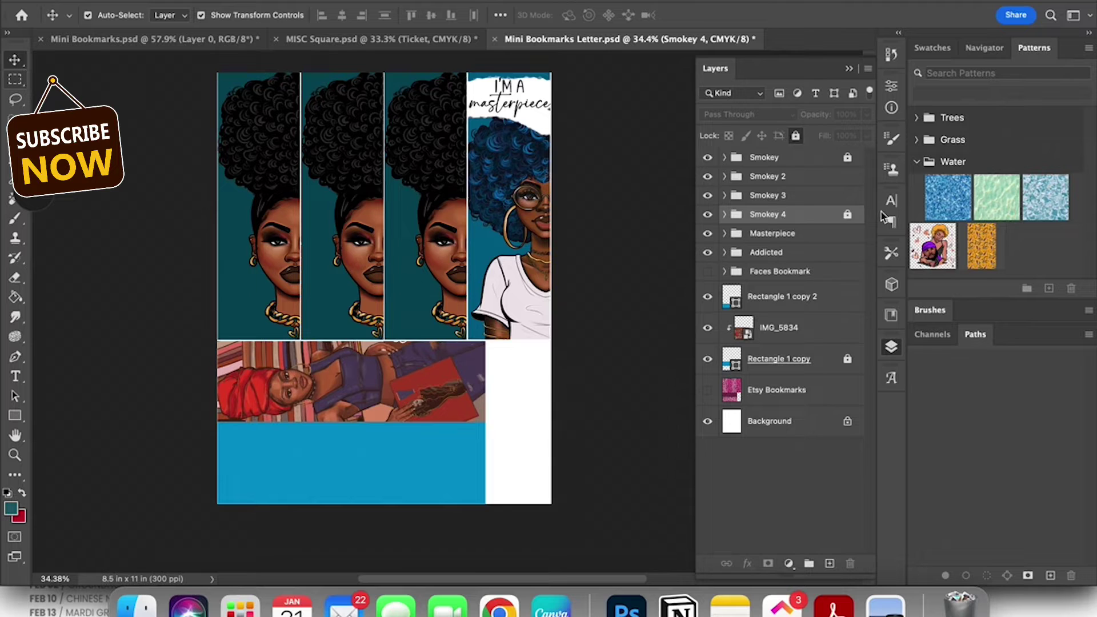
click(847, 214)
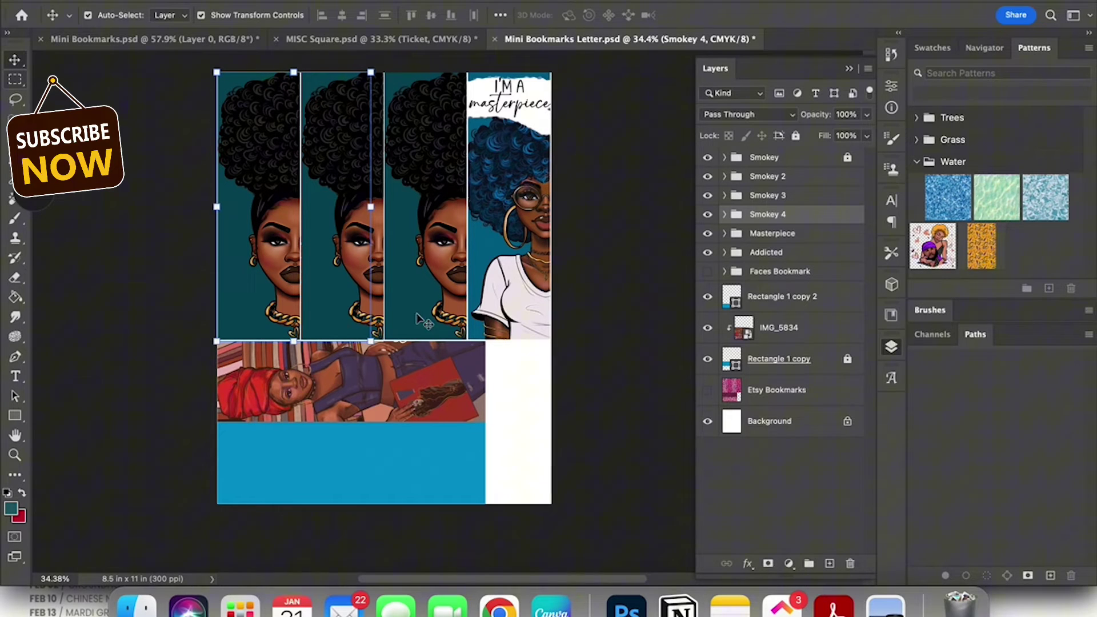
drag(251, 319, 497, 299)
click(721, 220)
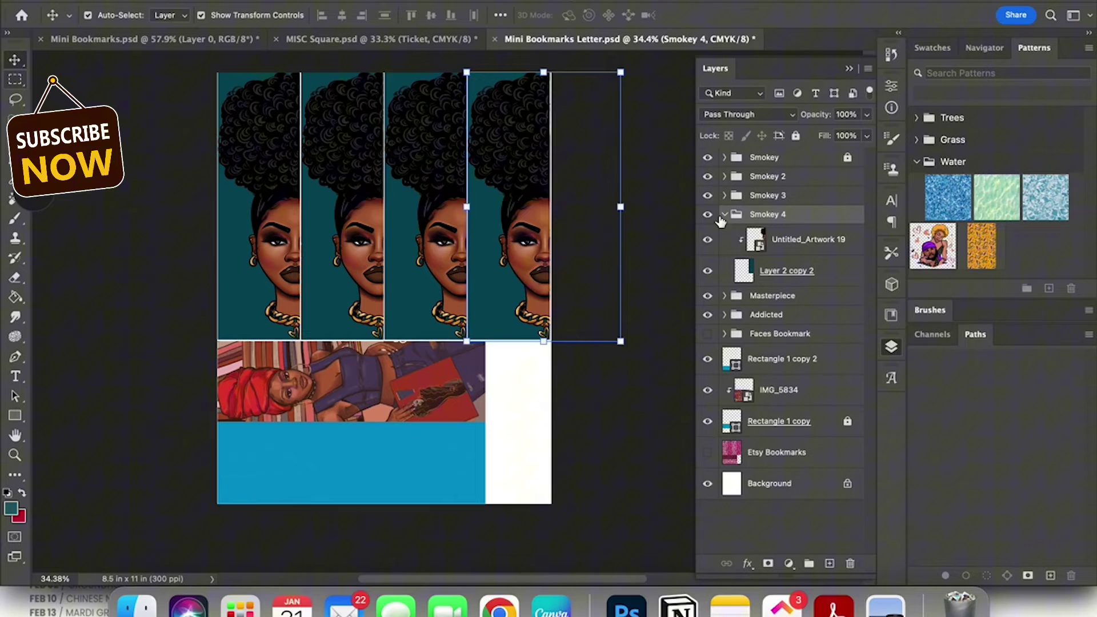
click(725, 215)
Hide the Masterpiece and Addicted bookmark groups
click(707, 214)
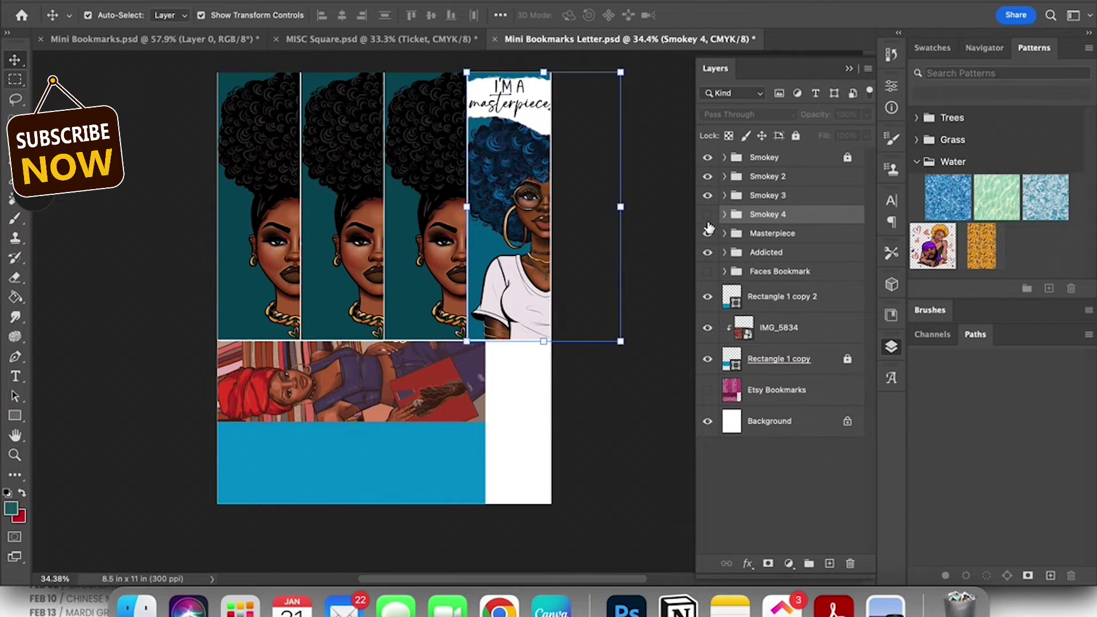
click(707, 215)
click(707, 233)
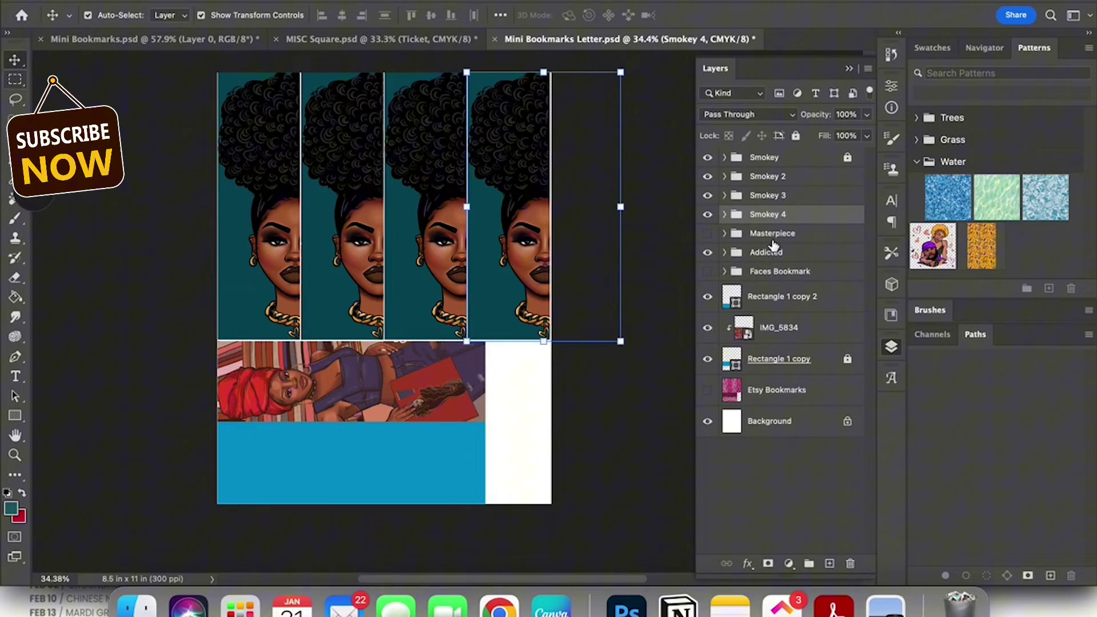
click(707, 252)
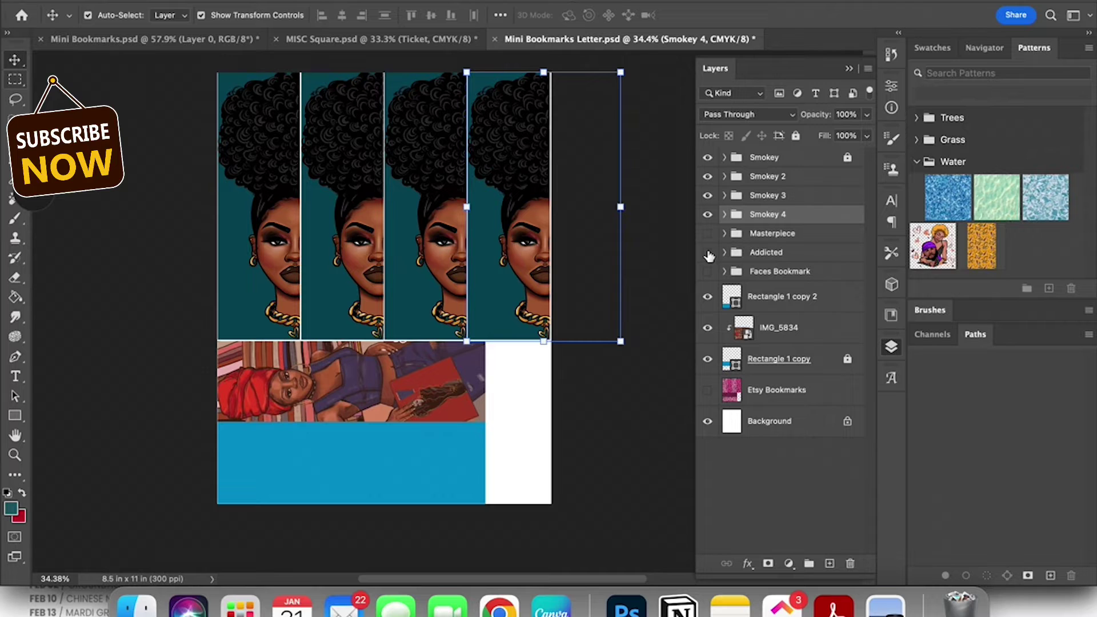
Duplicate the Smokey 4 group as 'Smokey 5' and stack it directly below Smokey 4
right_click(799, 220)
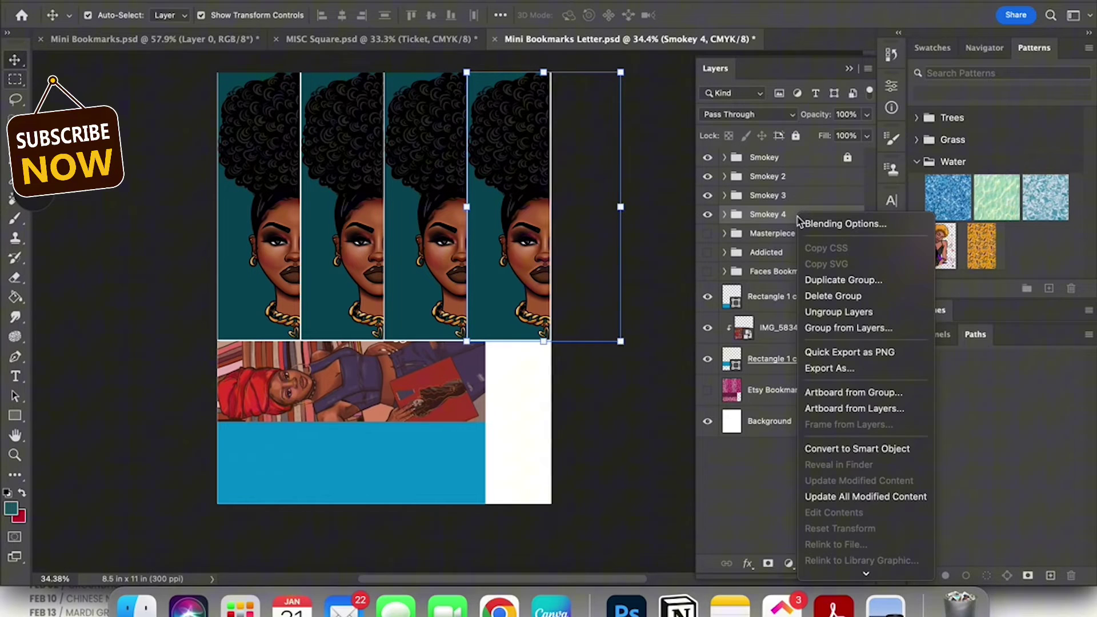
click(843, 279)
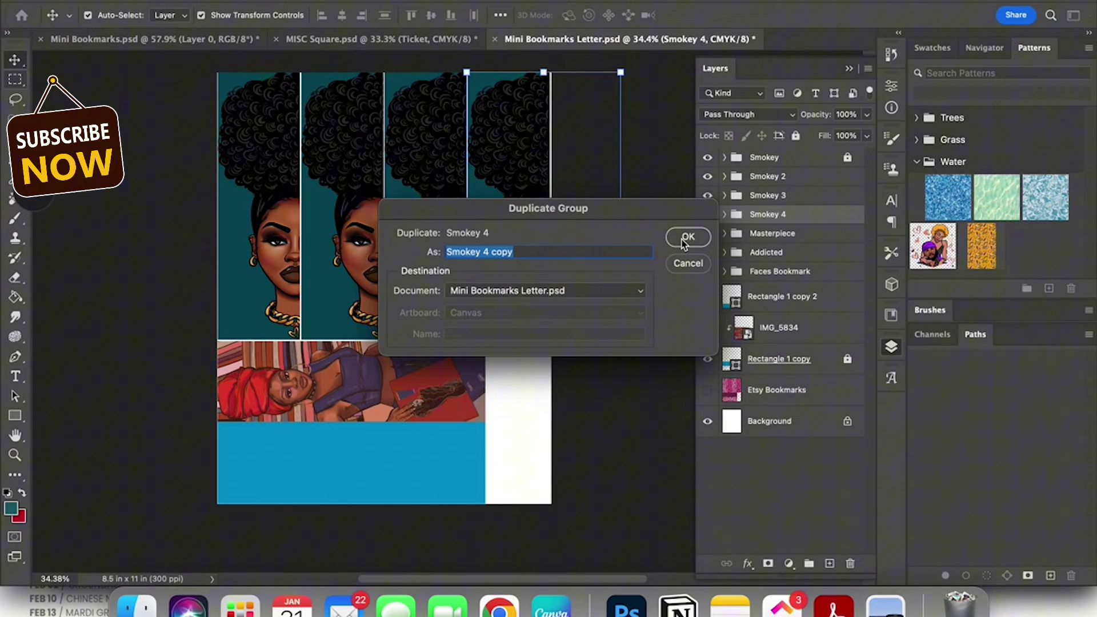
drag(527, 255, 492, 253)
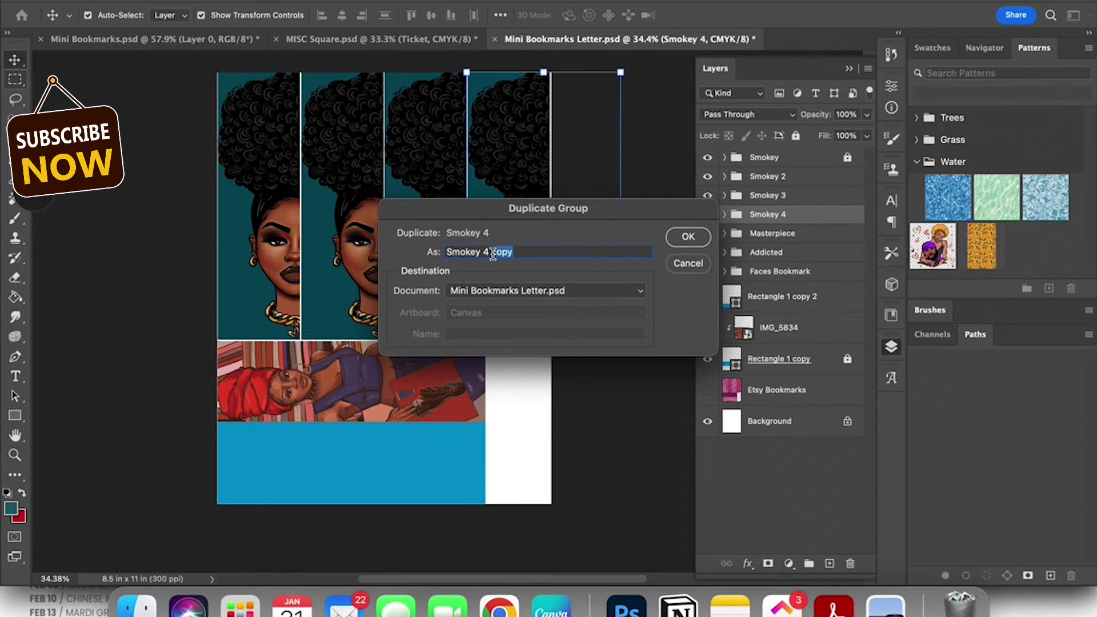
text(5)
key(Return)
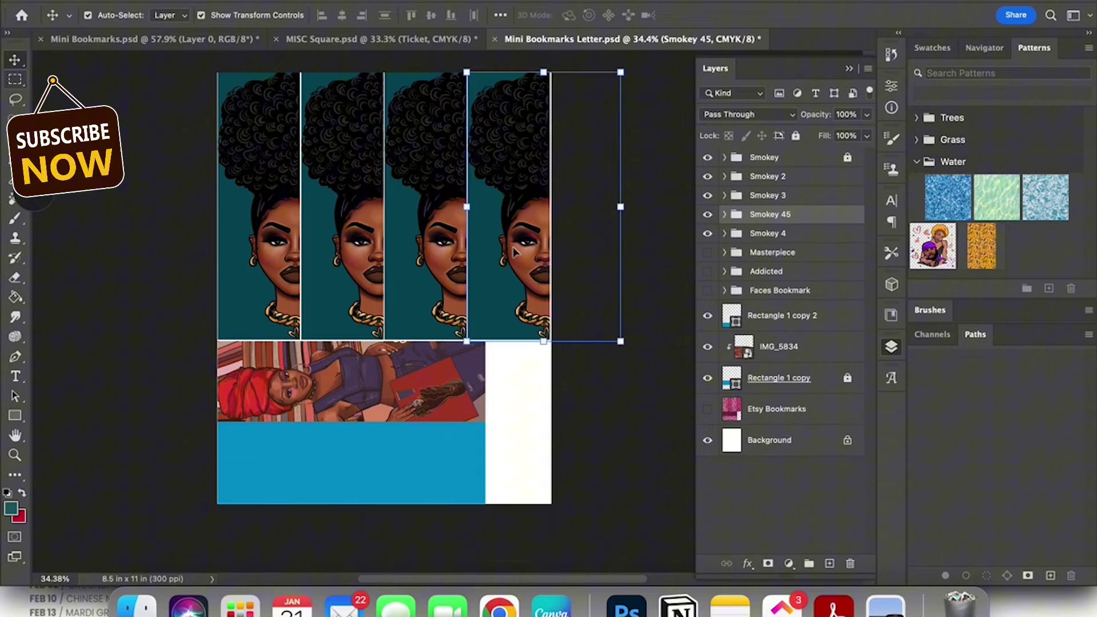
click(794, 214)
text(5)
key(Return)
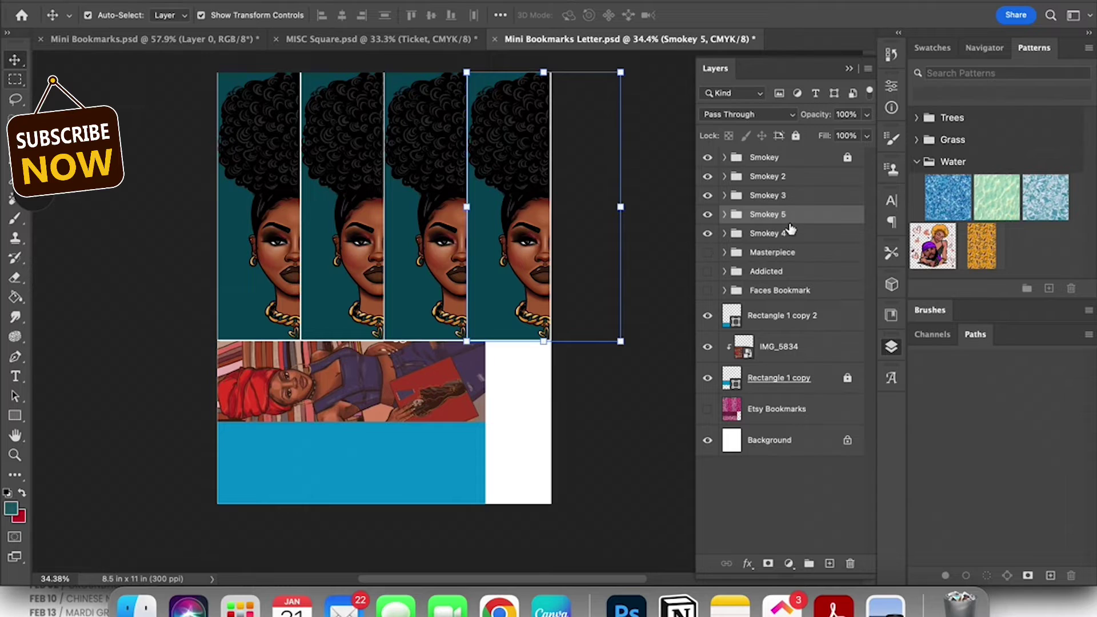
click(793, 236)
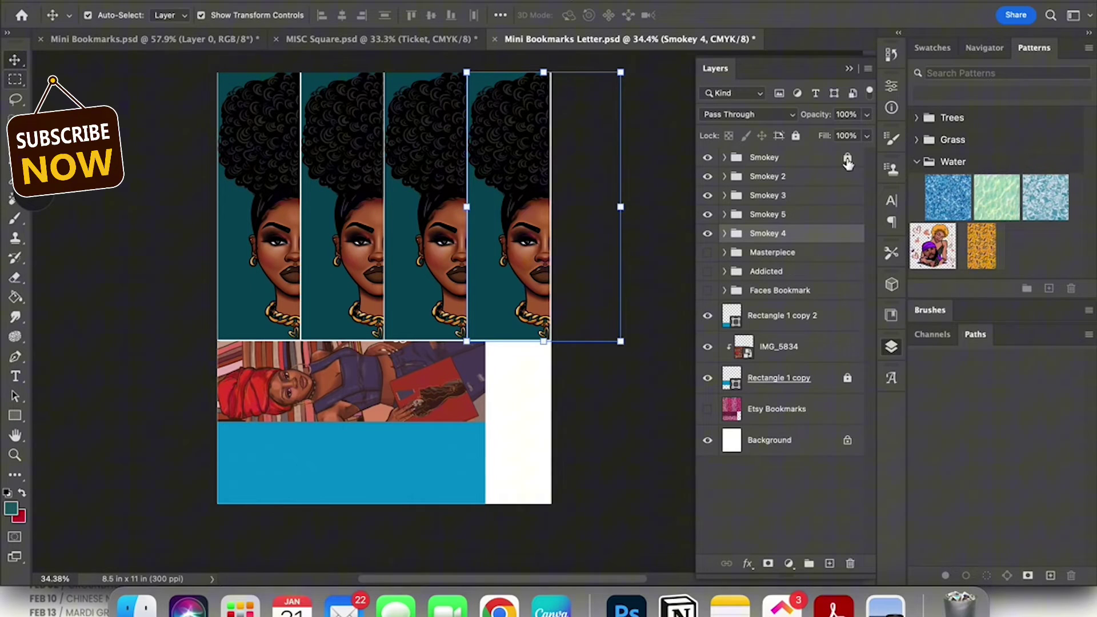
drag(803, 219, 765, 241)
Rotate the Smokey 5 bookmark sideways to exactly -90° with Free Transform
key(ctrl+t)
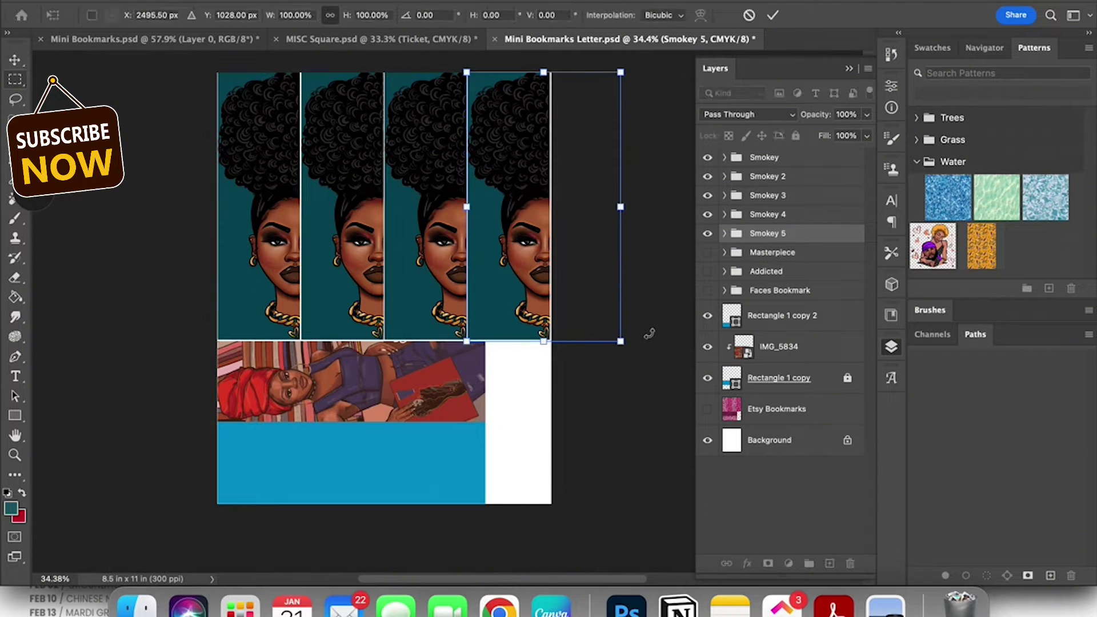
drag(648, 333, 619, 189)
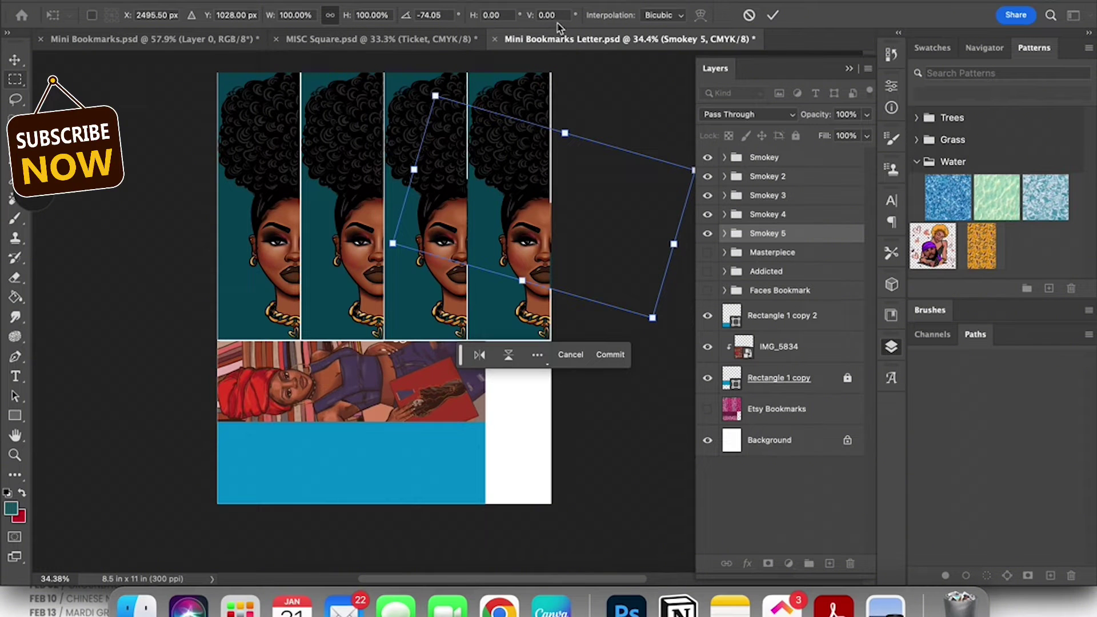
click(427, 15)
text(-90)
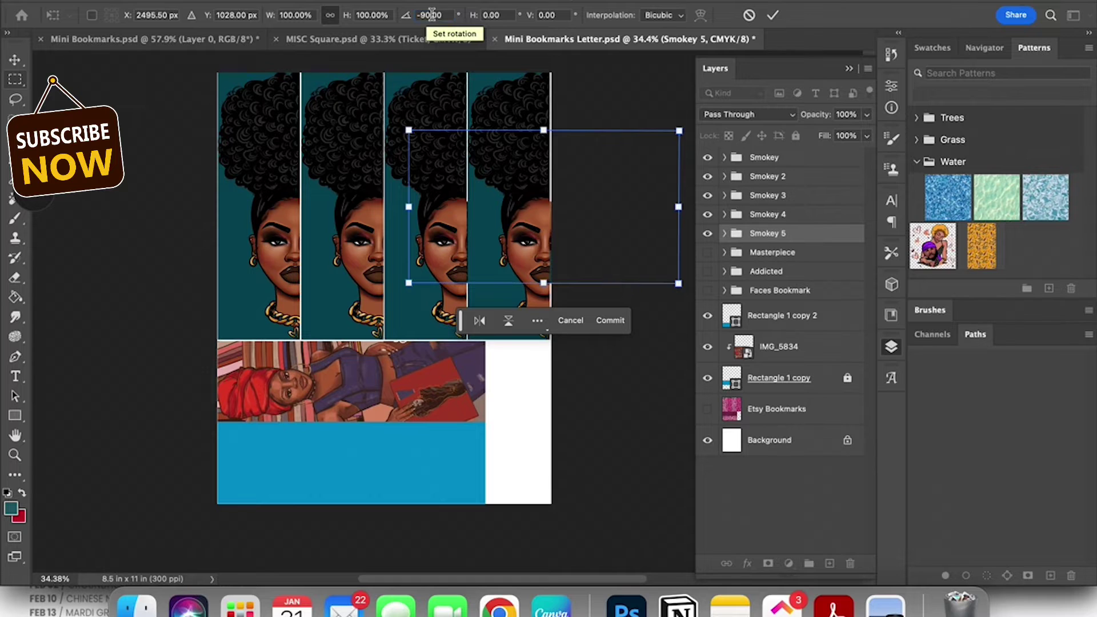
click(772, 15)
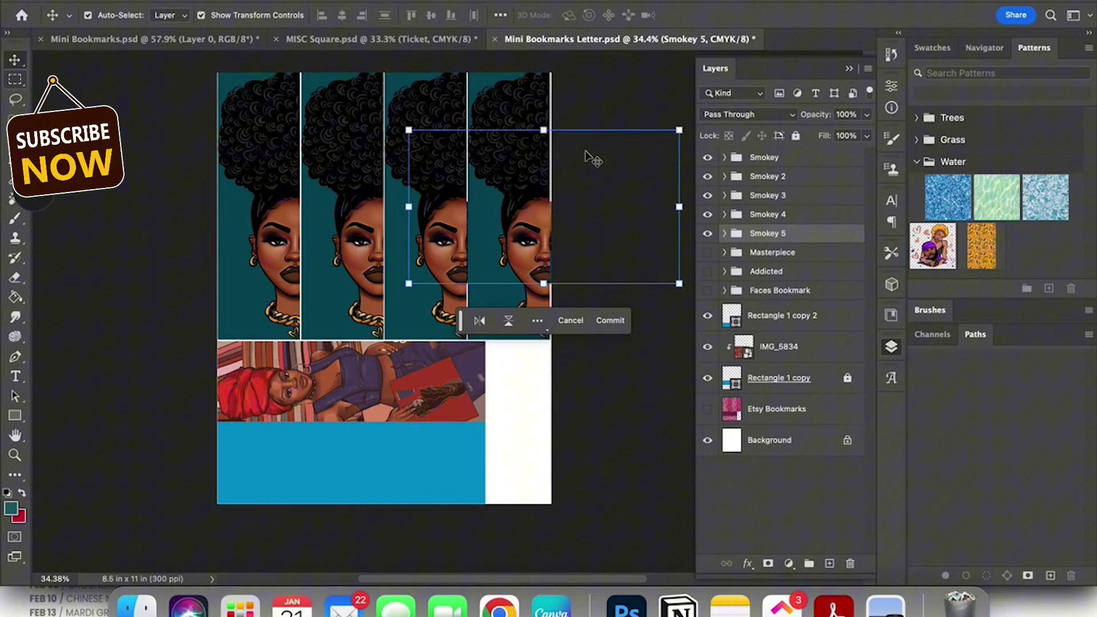
Lock Smokey 4 and Smokey 3, then move Smokey 5 into the page's lower half
click(808, 215)
click(794, 135)
click(822, 196)
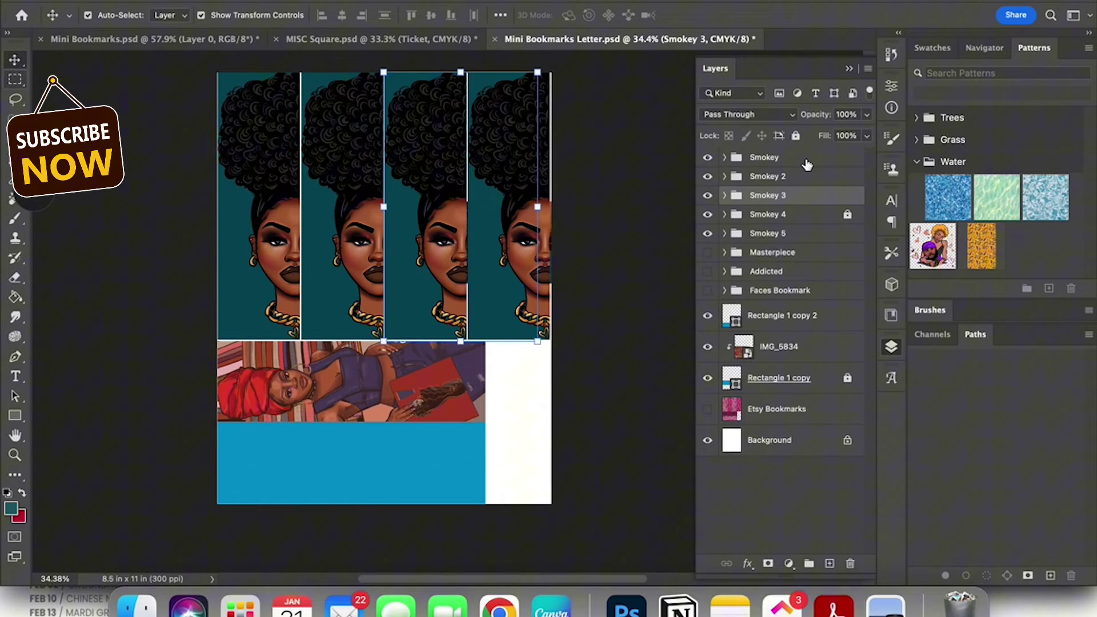
click(795, 136)
click(800, 234)
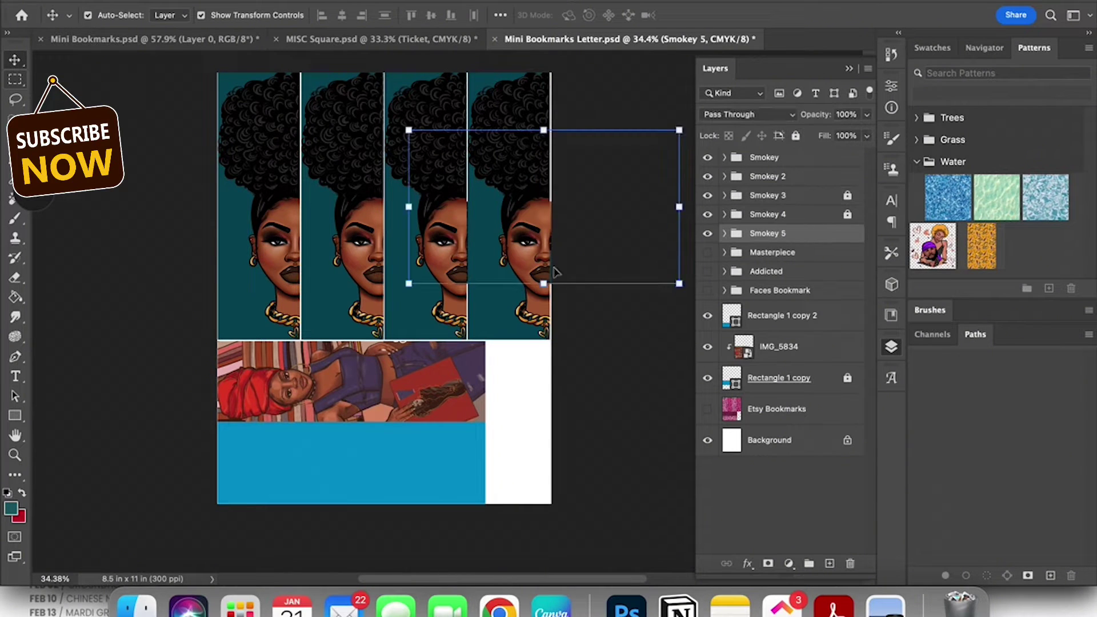
drag(503, 263, 299, 393)
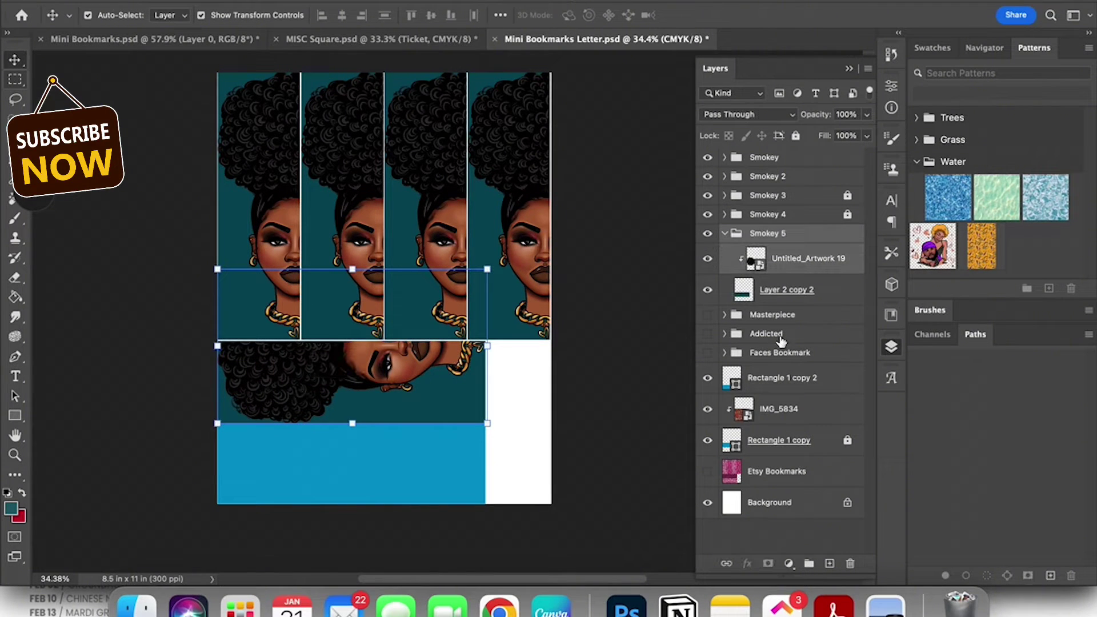
Duplicate the collapsed Smokey 5 group as 'Smokey 6'
click(781, 239)
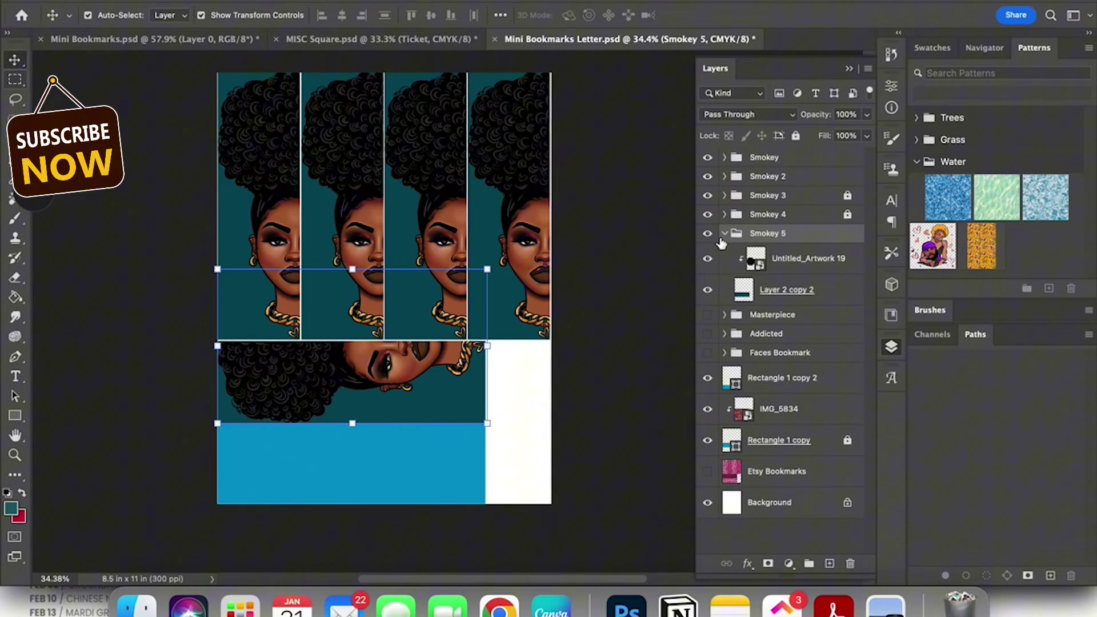
click(724, 234)
right_click(810, 231)
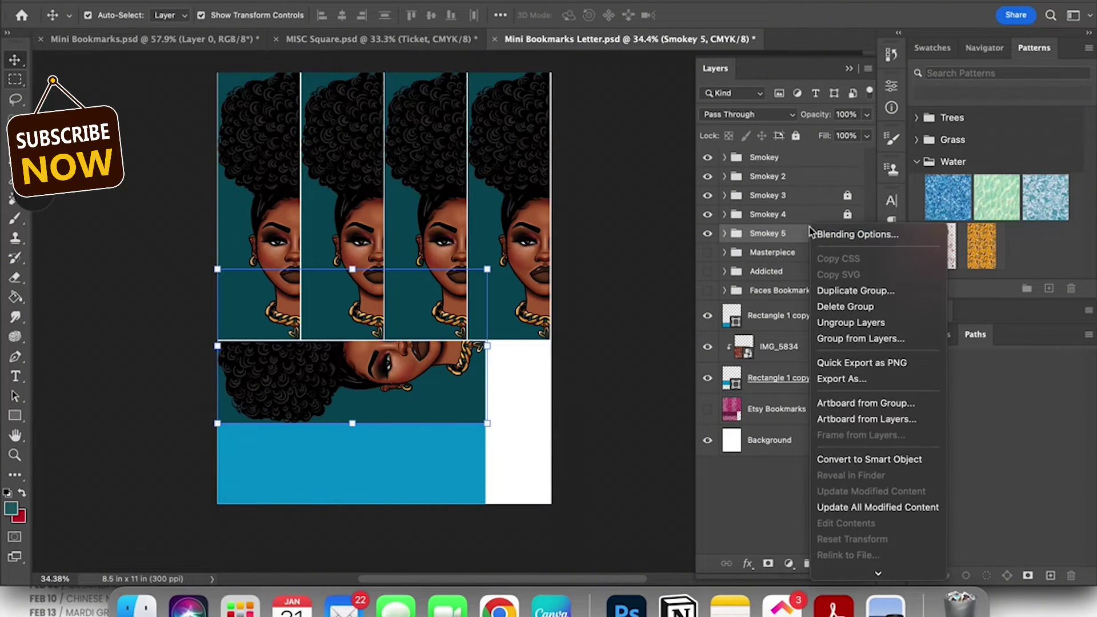
click(845, 292)
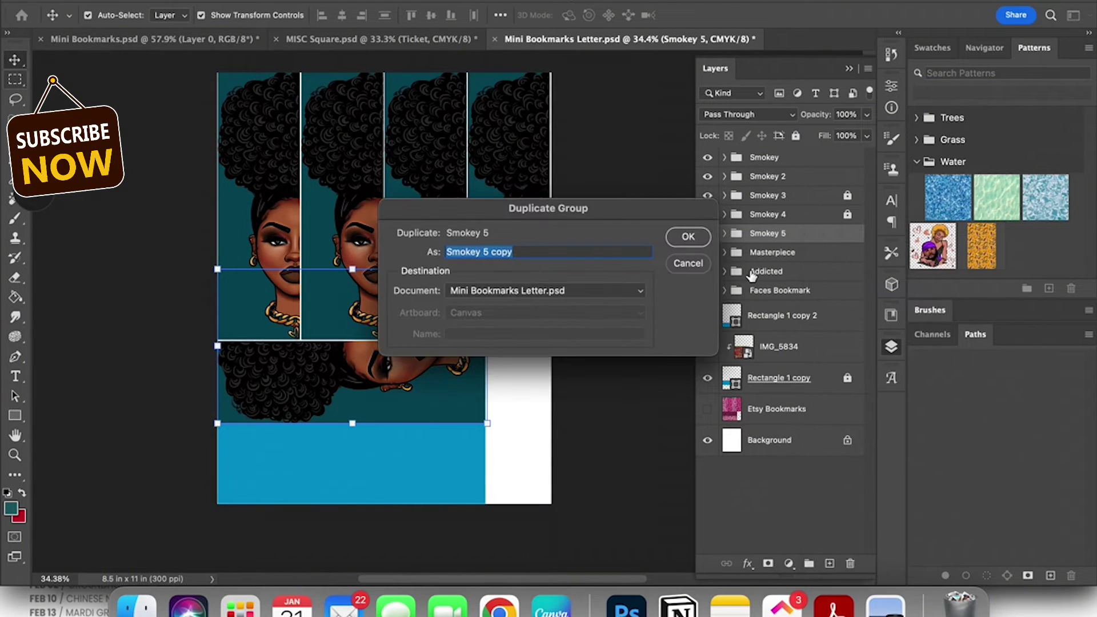
click(556, 251)
key(BackSpace)
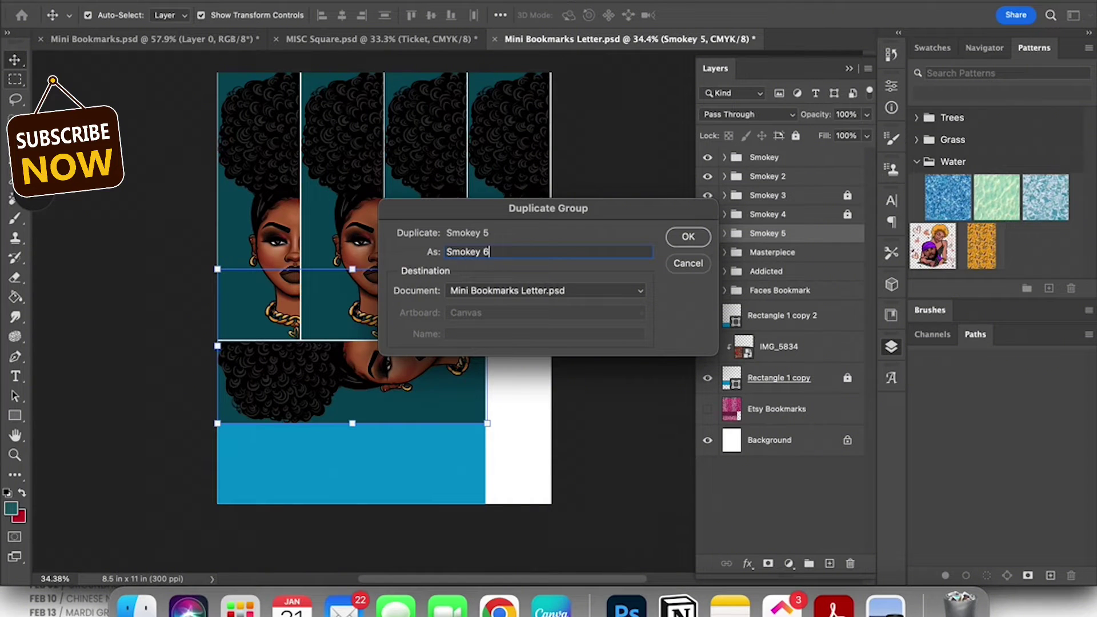
key(Return)
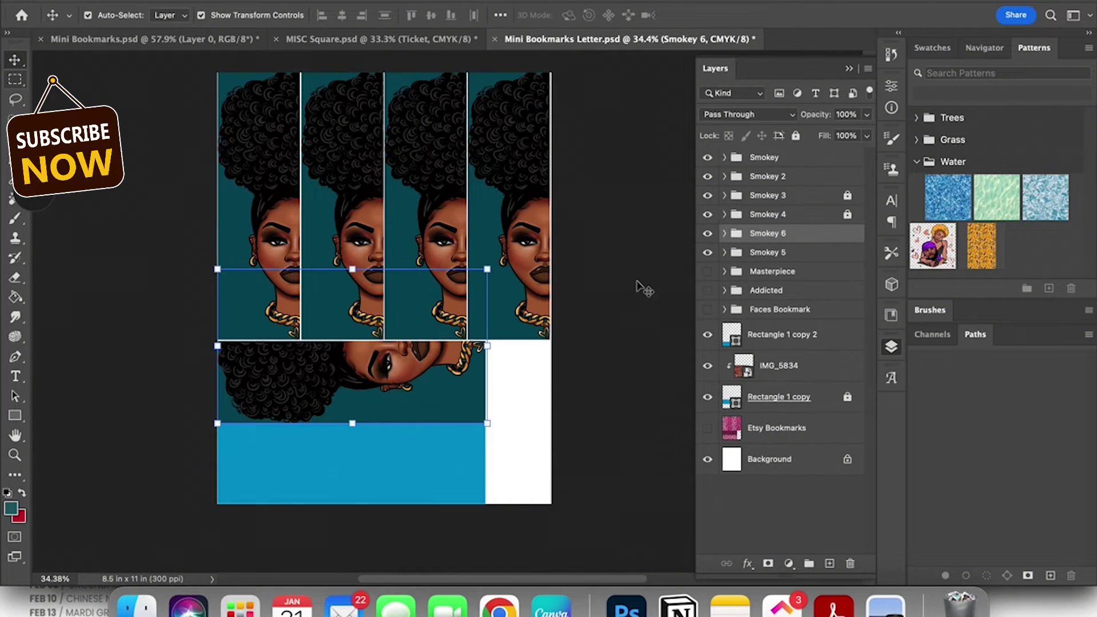
Lock Smokey 5, stack Smokey 6 below it, and slide Smokey 6 beneath the first sideways bookmark
click(791, 254)
click(795, 135)
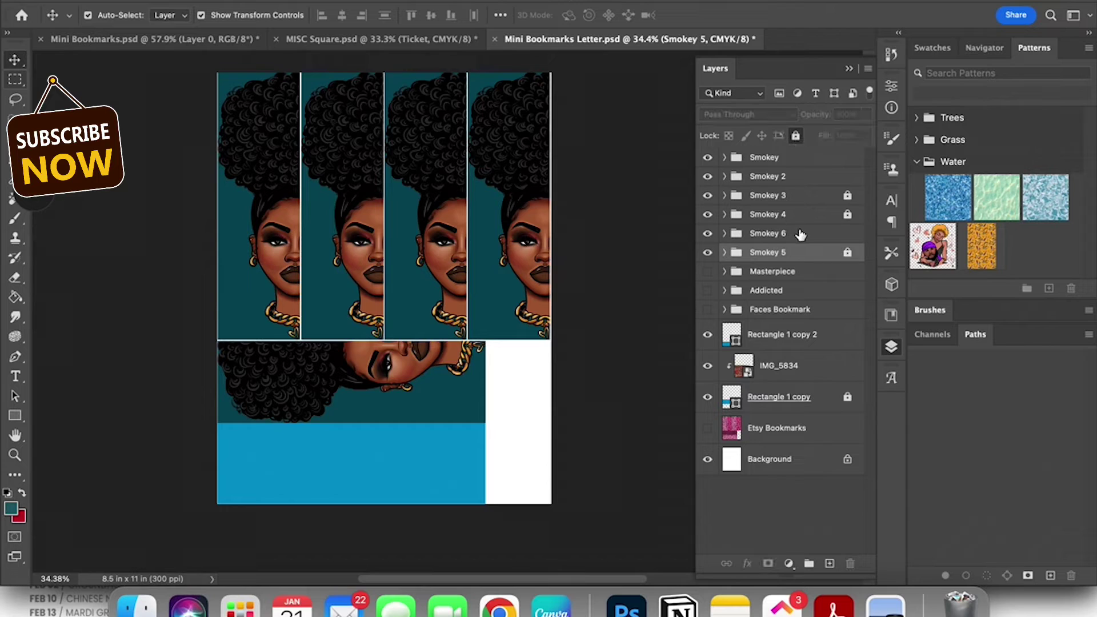
drag(799, 234, 799, 264)
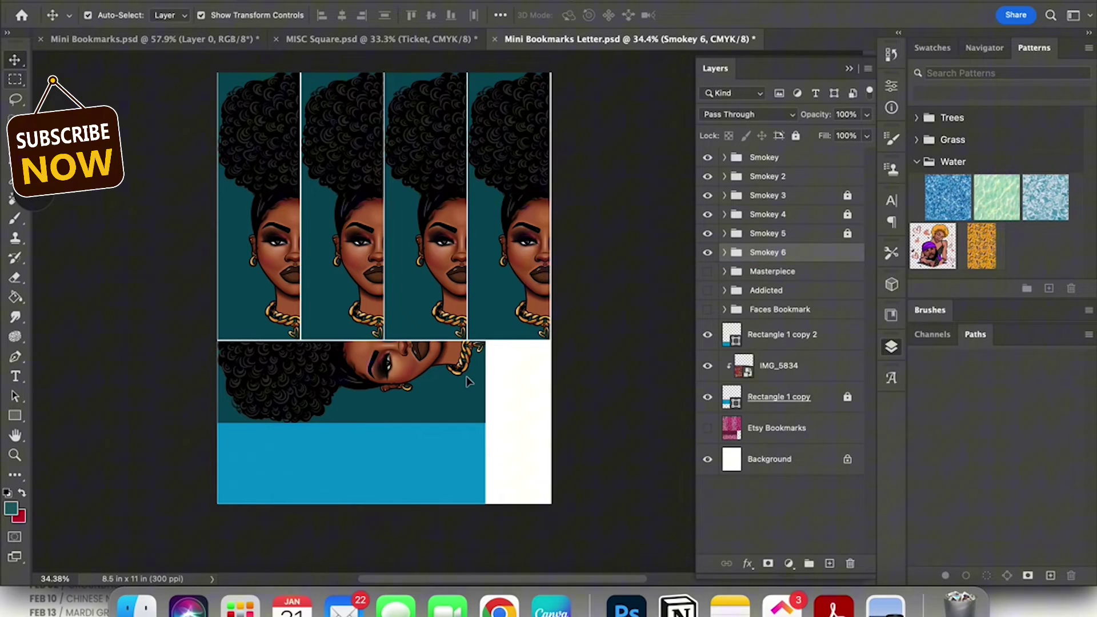
drag(467, 381, 472, 463)
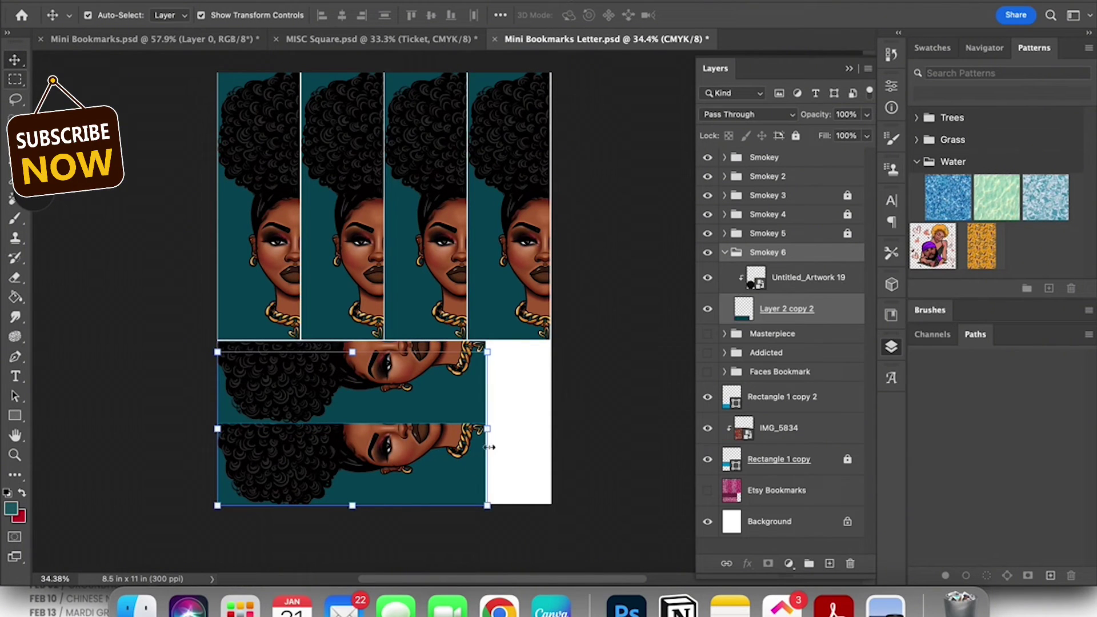
Nudge both sideways bookmarks, Smokey 5 and Smokey 6, up slightly together
click(724, 252)
click(822, 234)
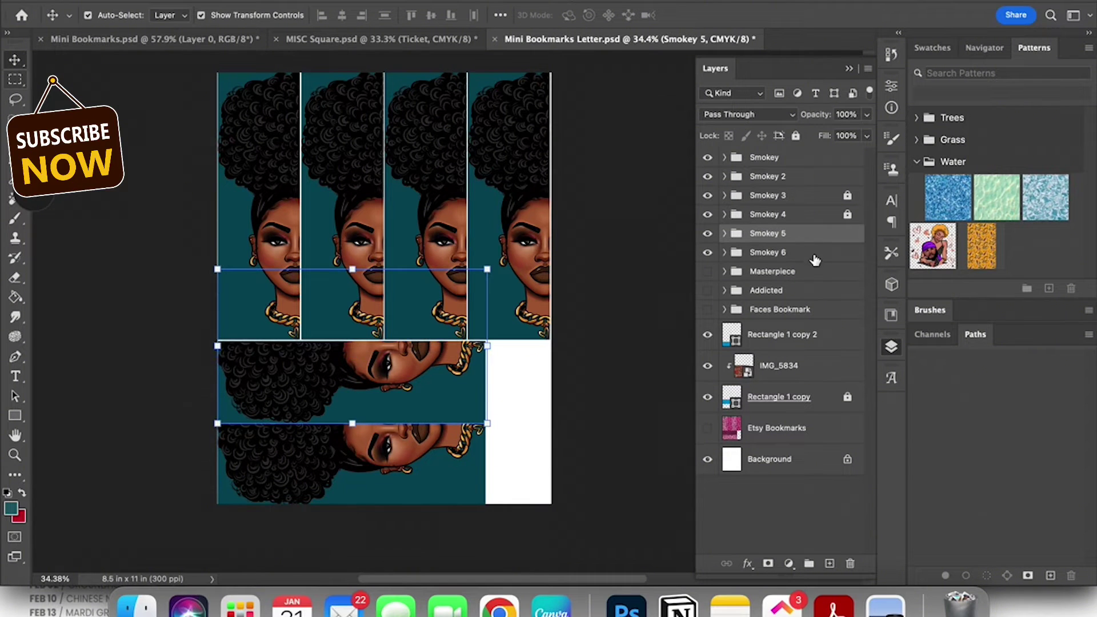
shift+click(815, 258)
key(Up)
key(Up)
key(Up)
key(Up)
key(Up)
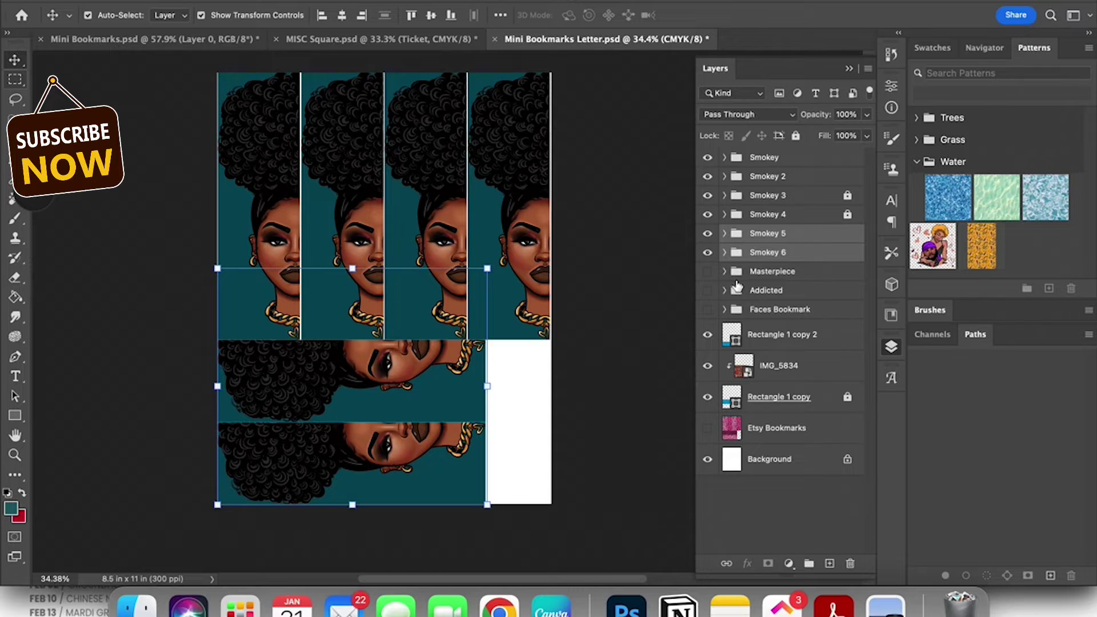
Group the six Smokey groups into one group named 'Smokey Bookmark'
shift+click(765, 157)
right_click(737, 246)
click(827, 92)
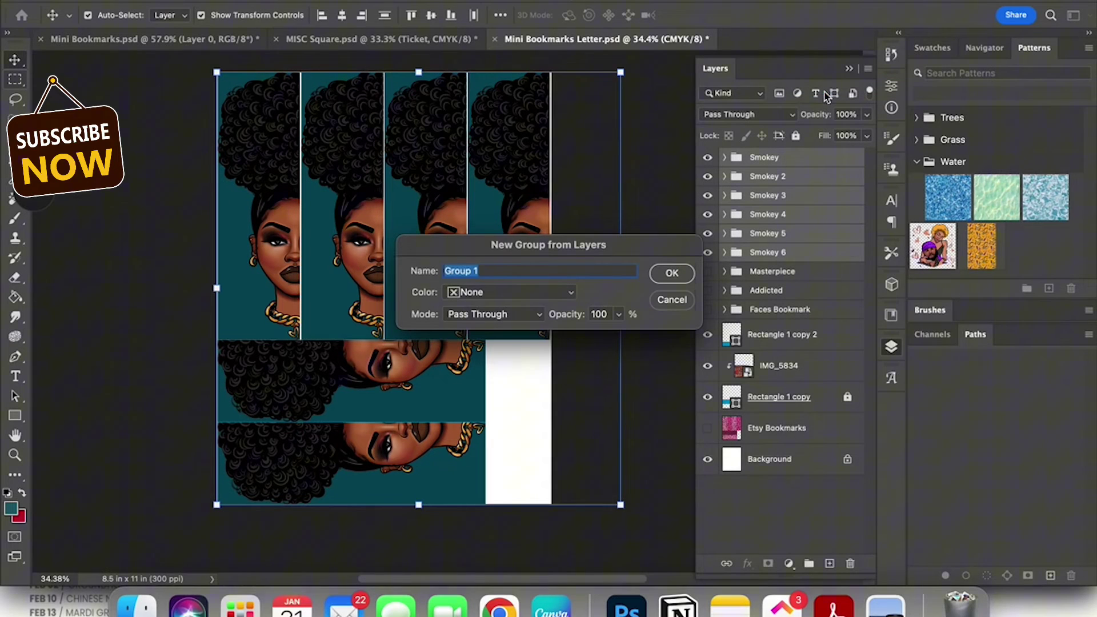
text(SM)
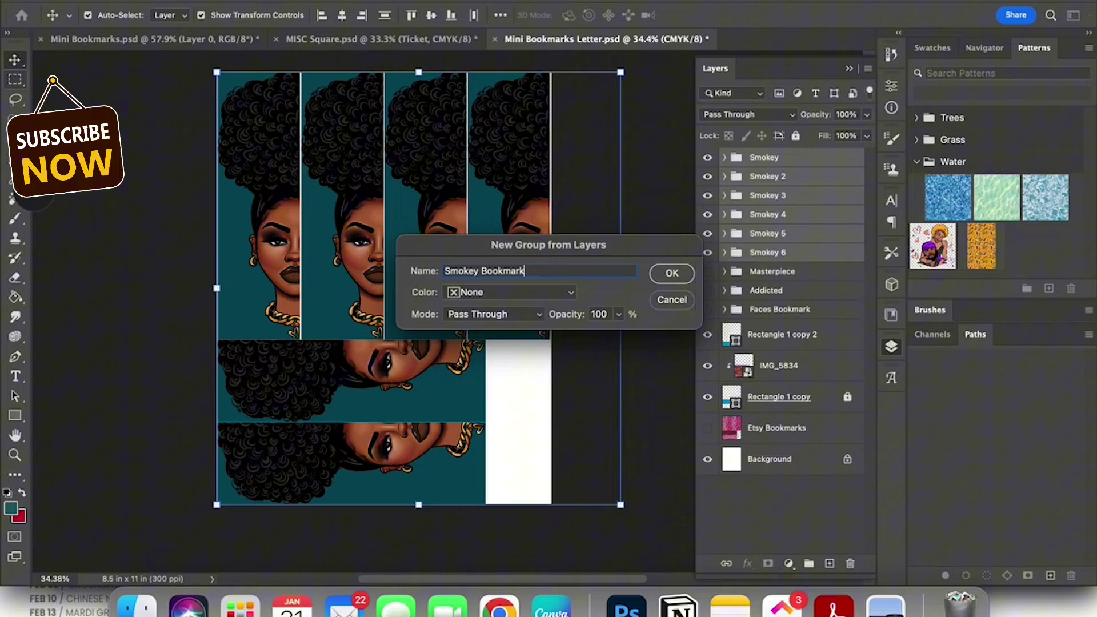
key(Return)
Hide Smokey Bookmark, show Faces Bookmark, and move it up below Smokey Bookmark
drag(707, 157, 707, 302)
click(707, 216)
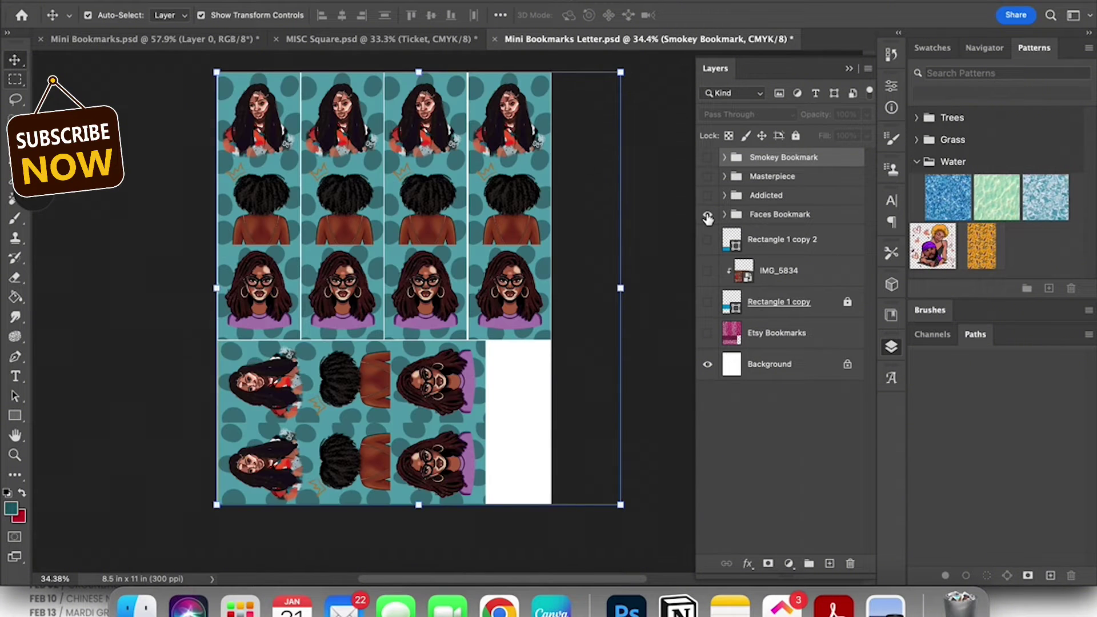
drag(760, 216, 755, 174)
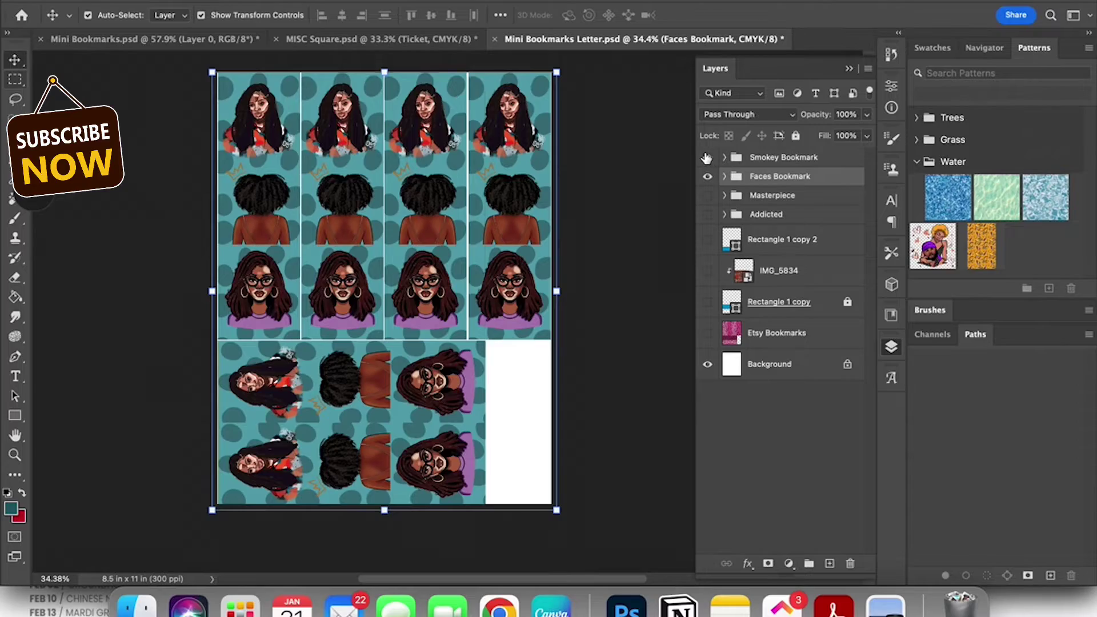